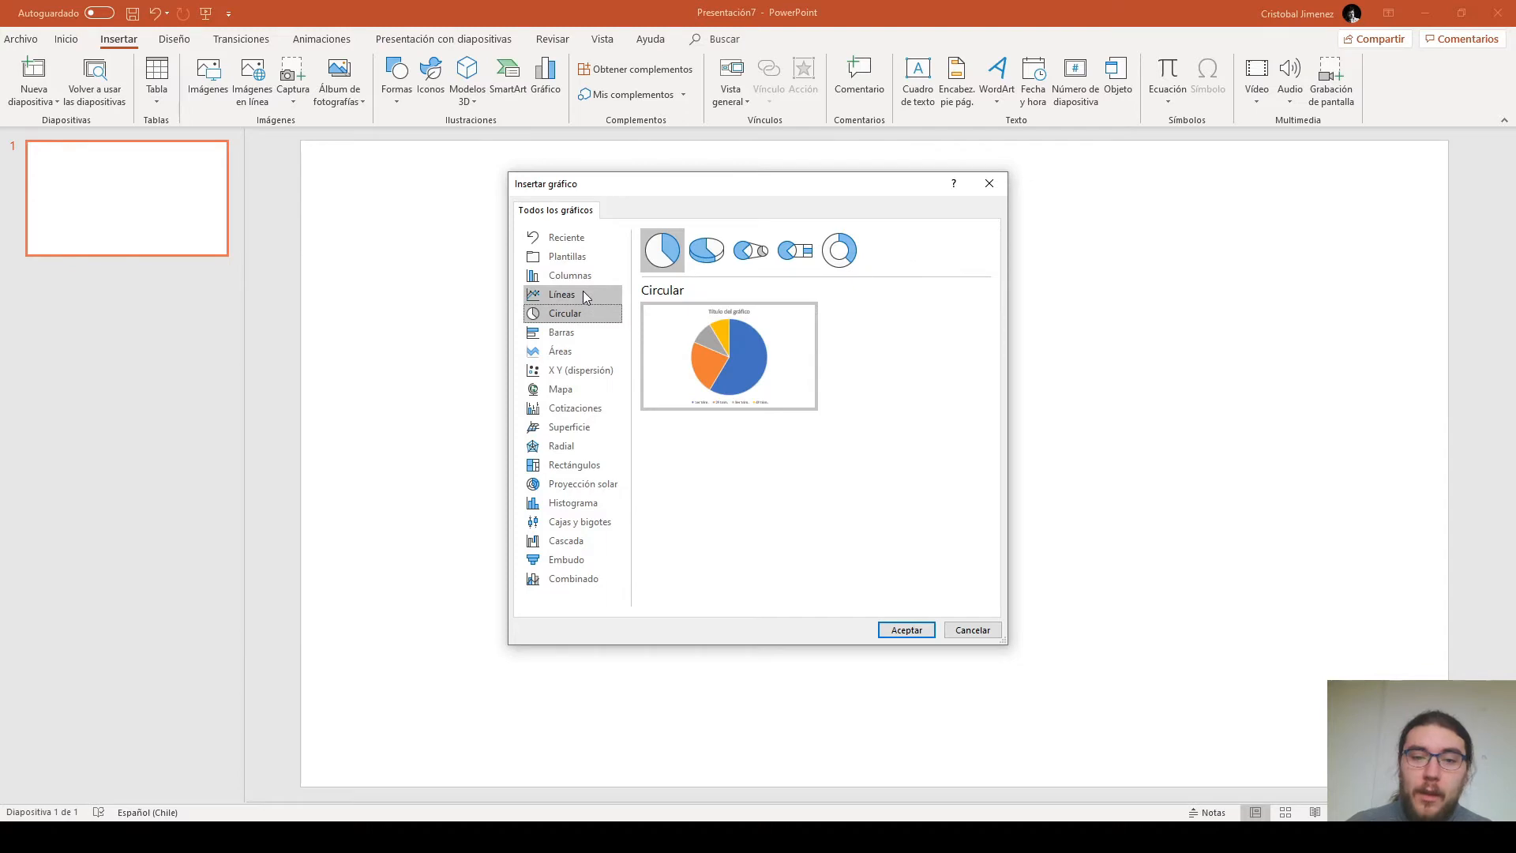
Step: Insert a clustered column chart (Columnas agrupadas) on the blank slide
click(590, 284)
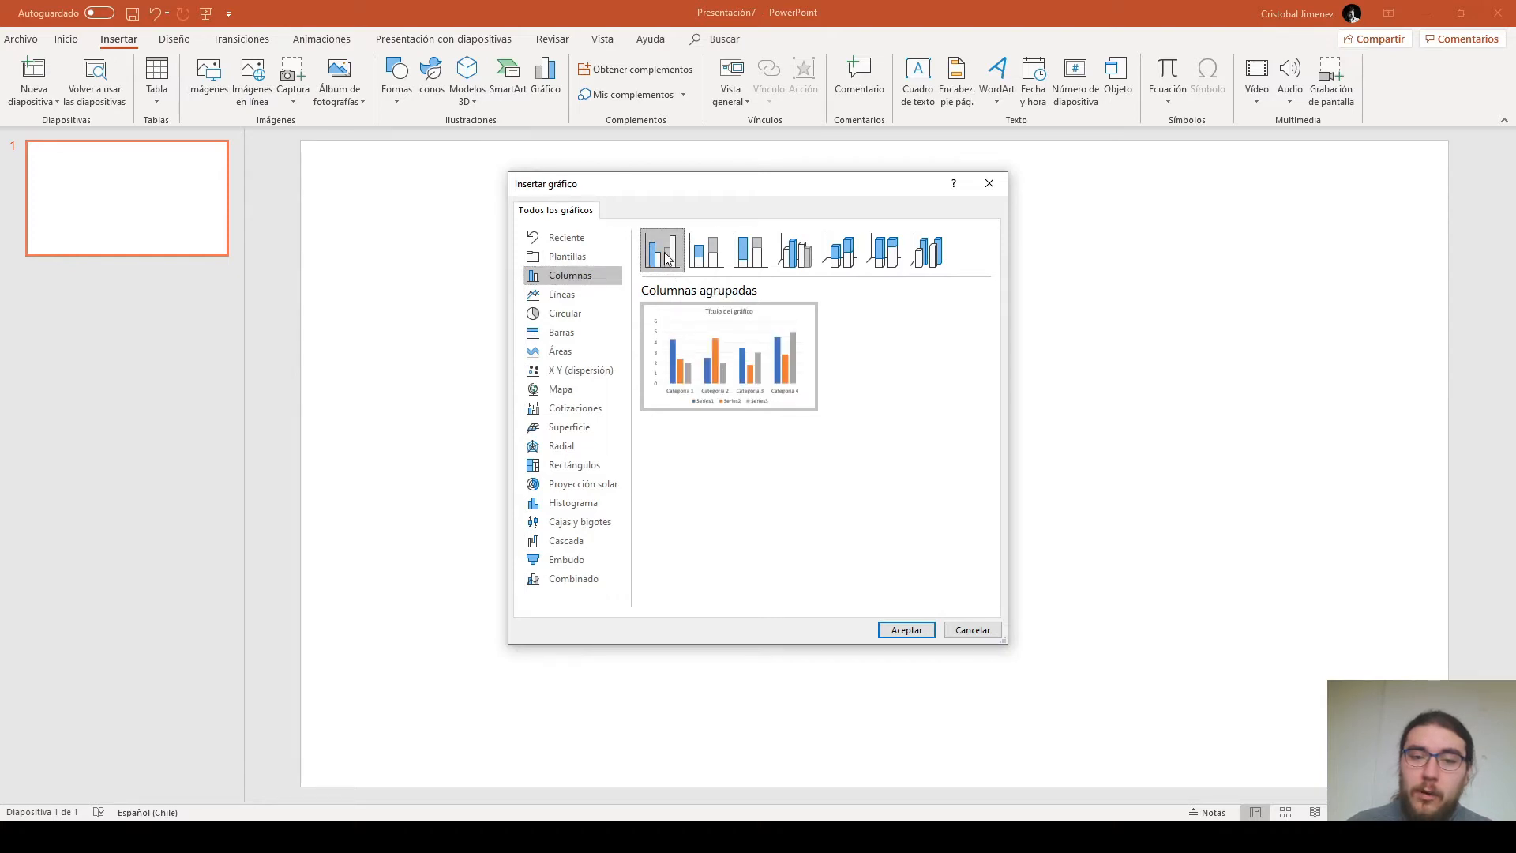
click(791, 253)
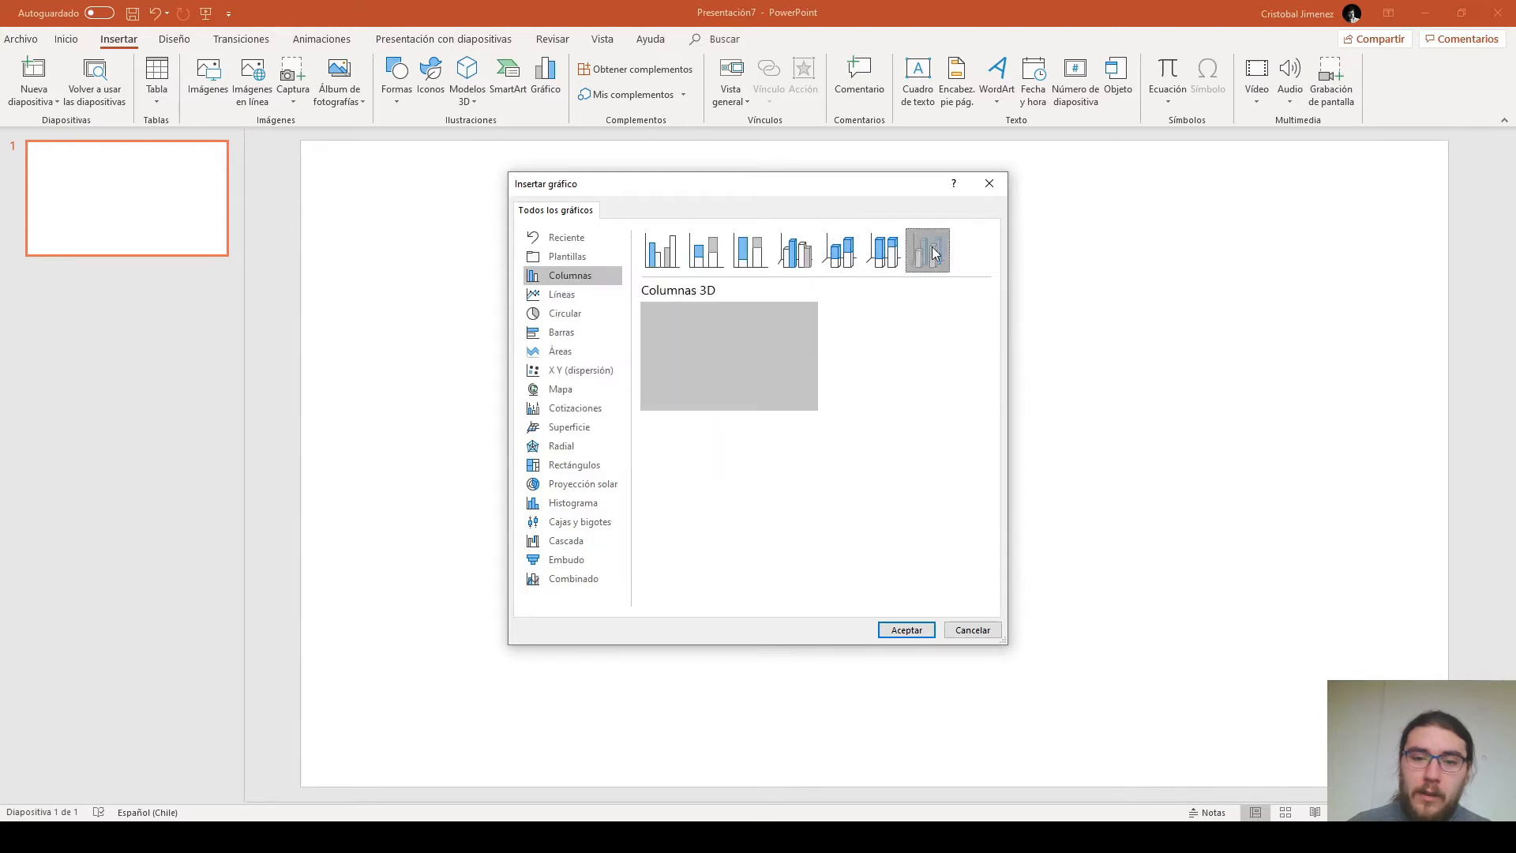
click(662, 251)
mouse_move(742, 363)
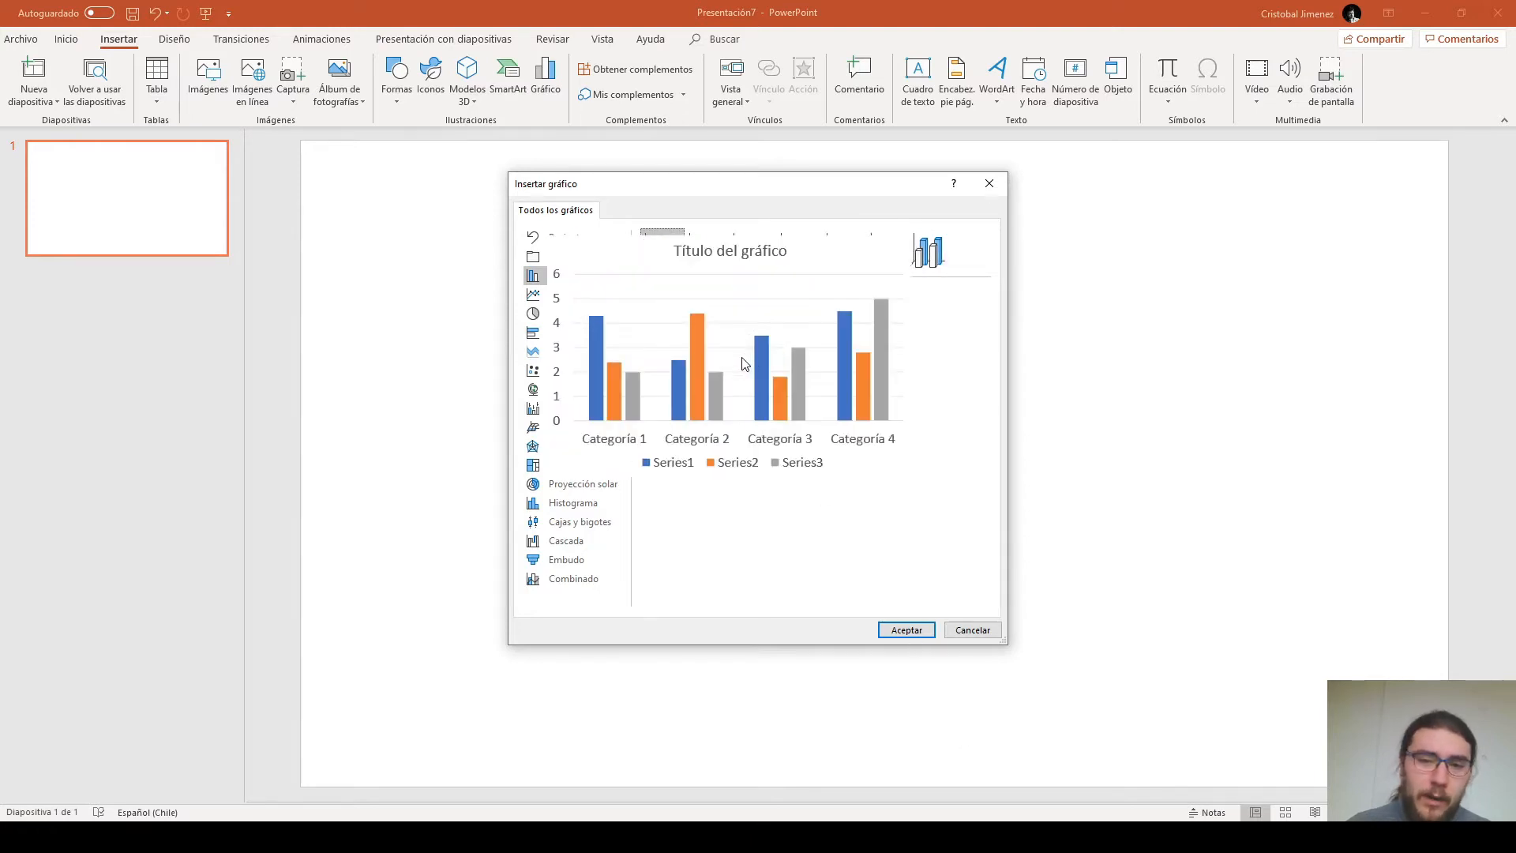
click(908, 630)
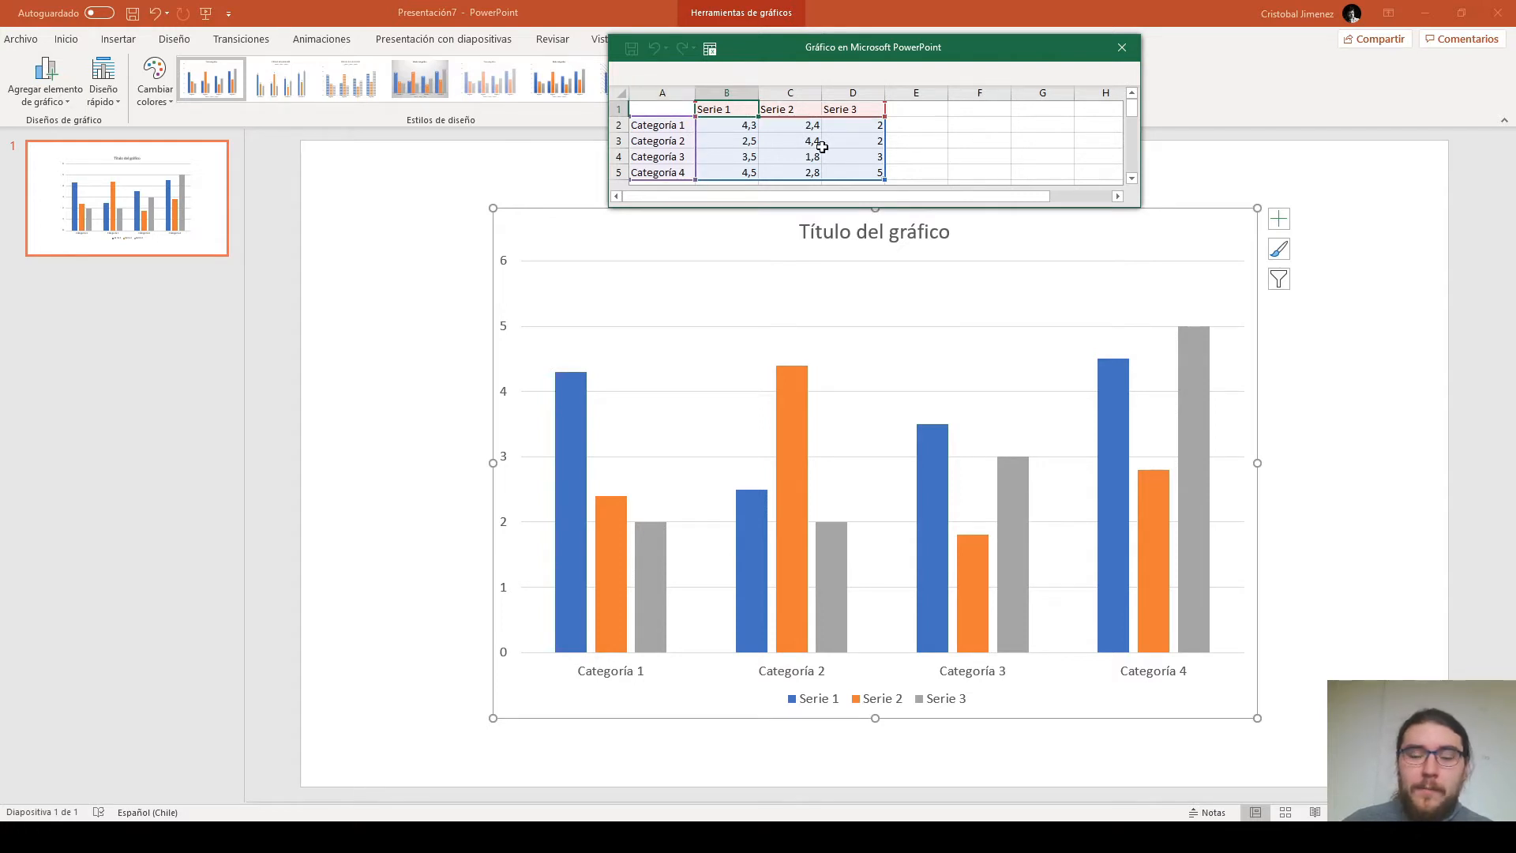
click(668, 128)
click(671, 142)
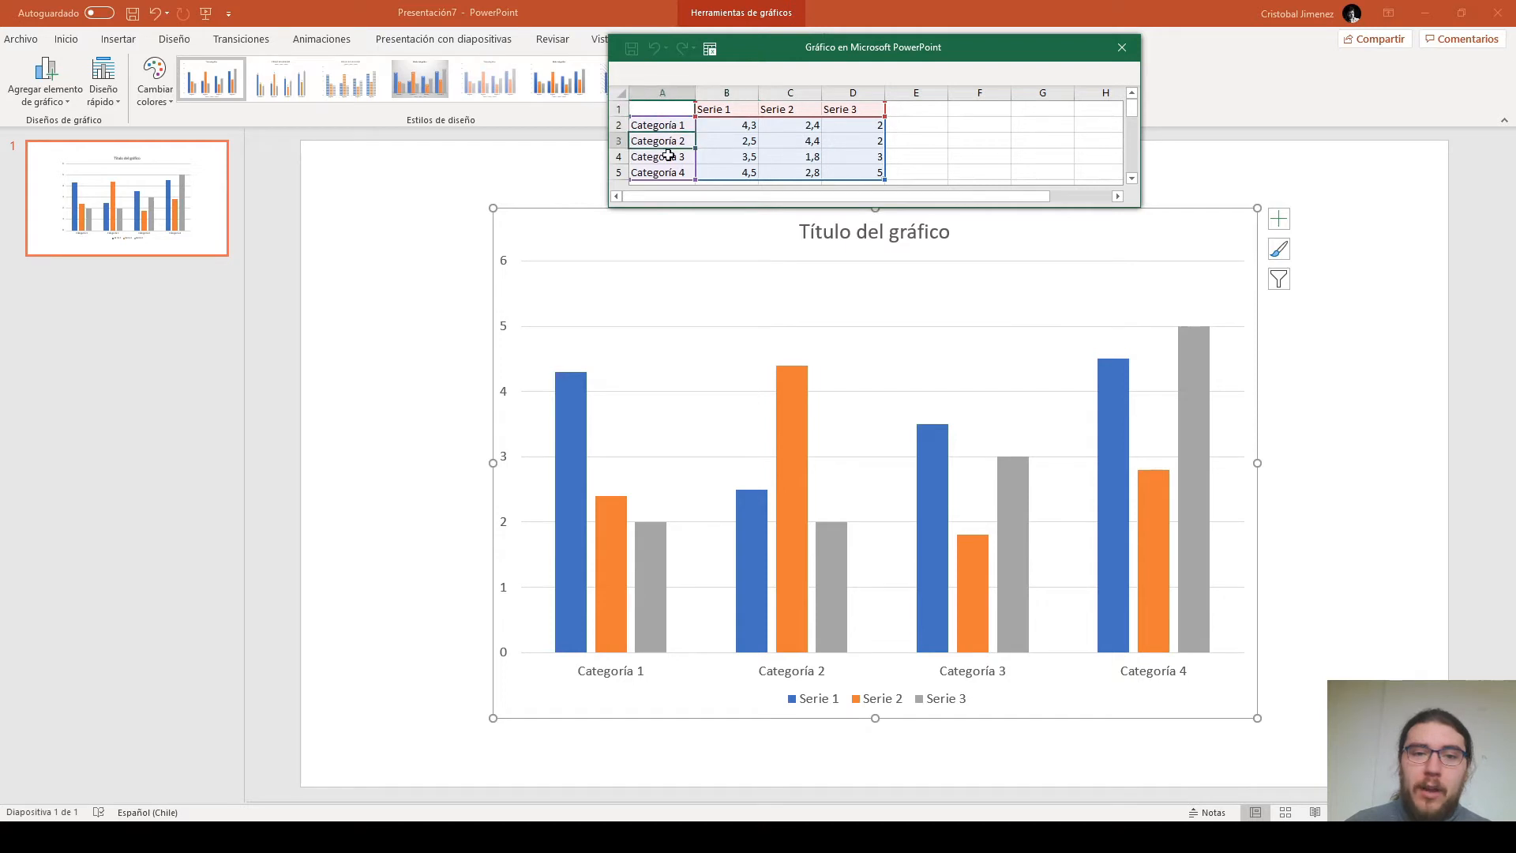
click(668, 155)
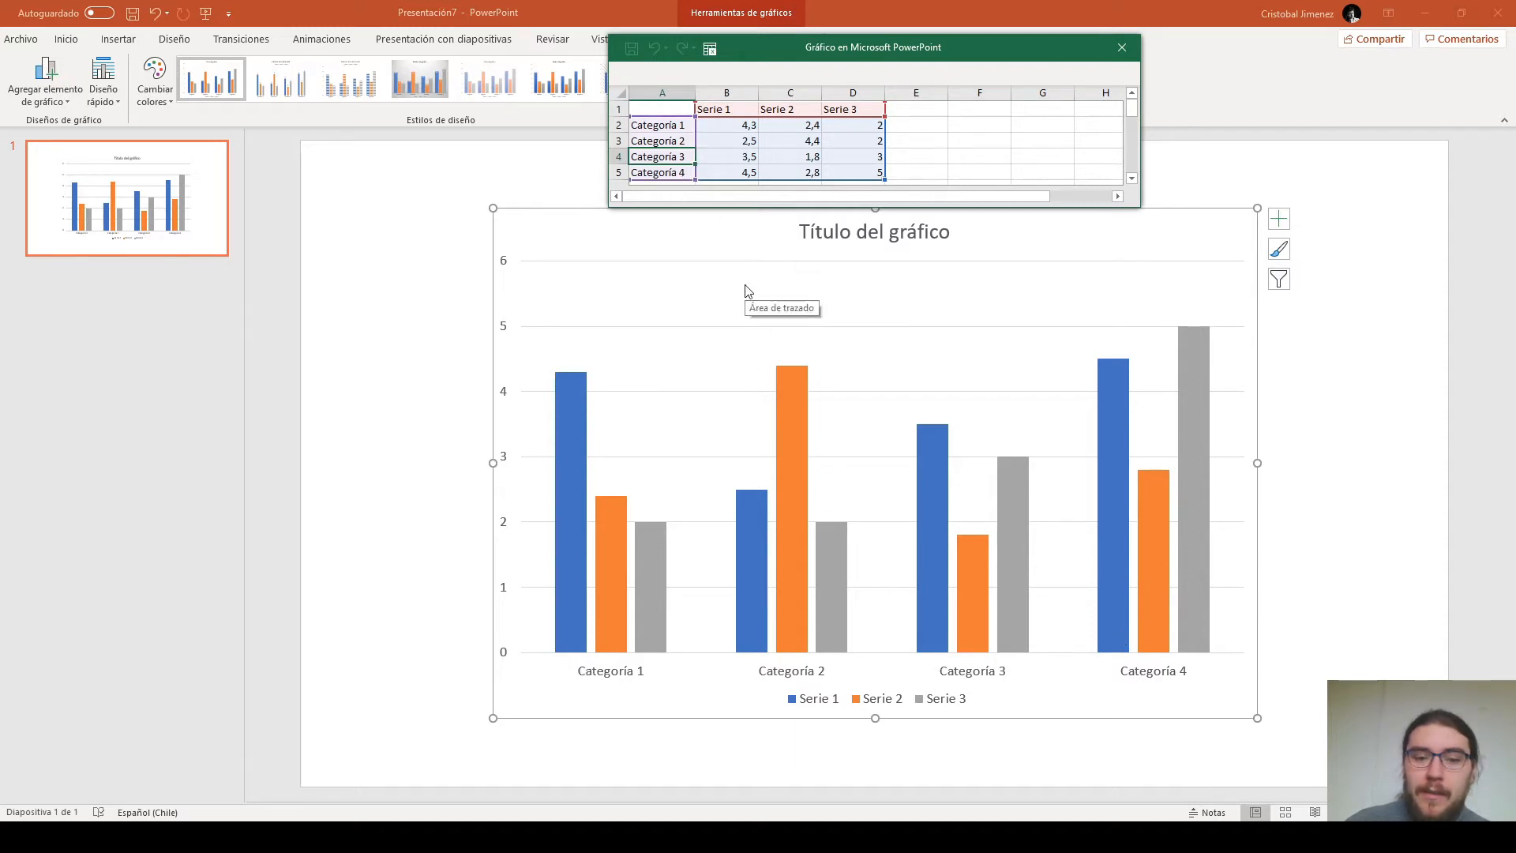
click(740, 128)
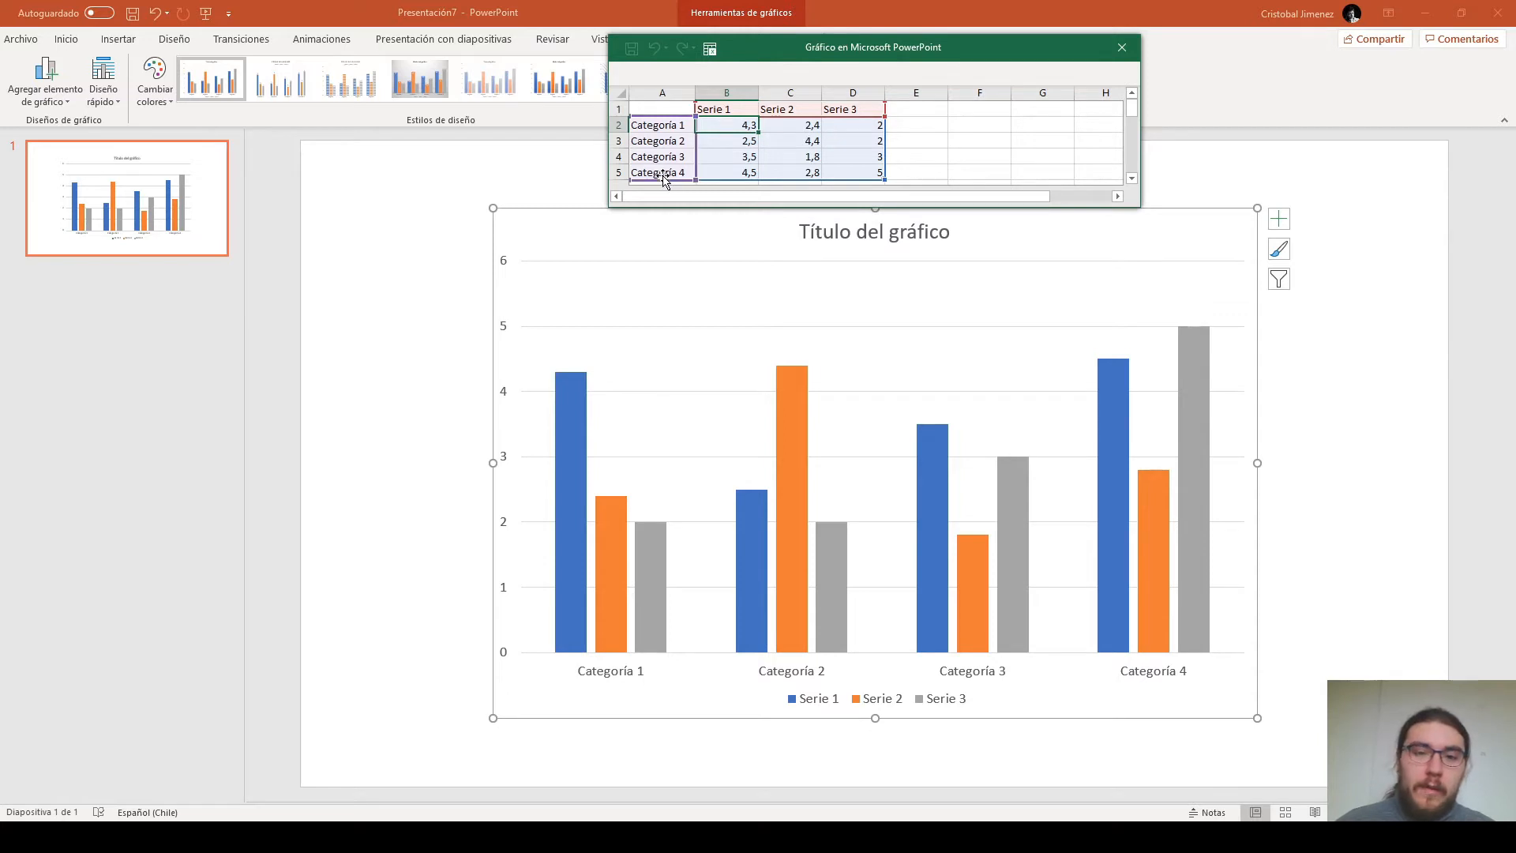
drag(663, 175, 836, 172)
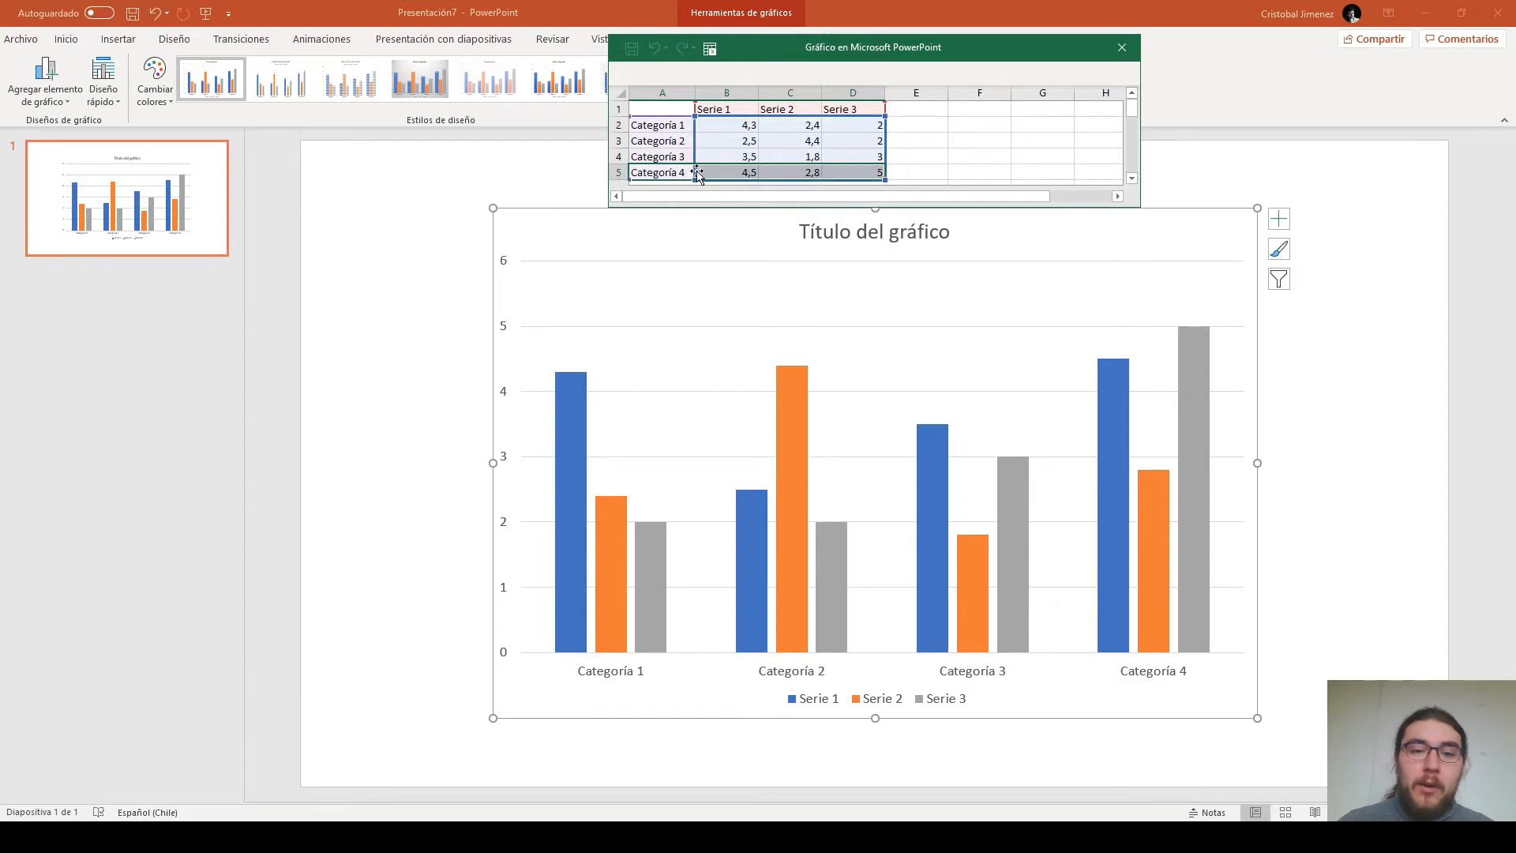
click(682, 142)
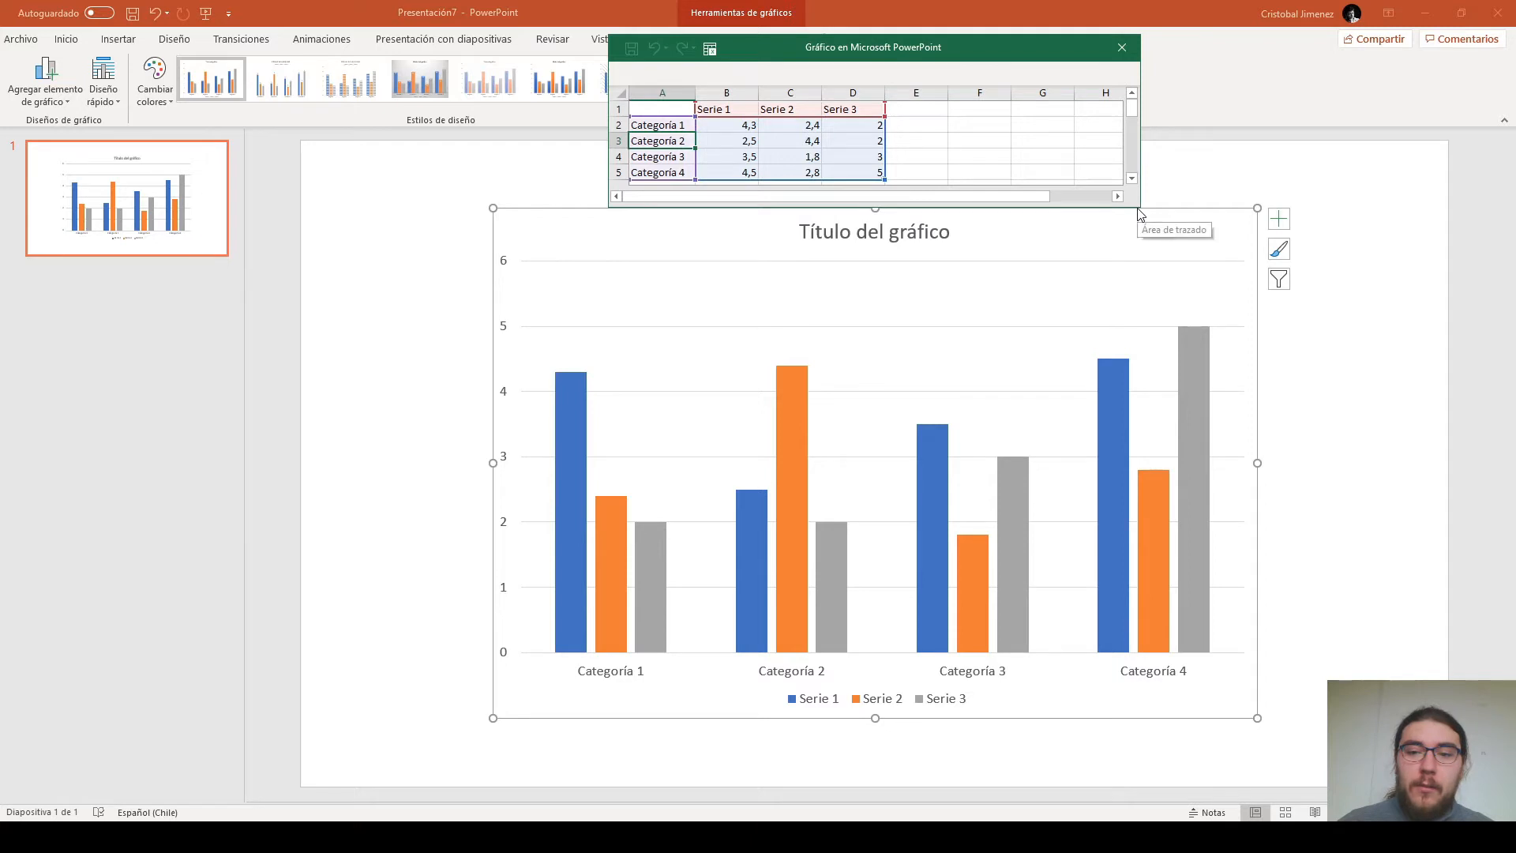
Step: Enlarge the chart's data sheet window, and try excluding Categoría 4 from the plotted range before including it again
drag(1137, 207, 1198, 284)
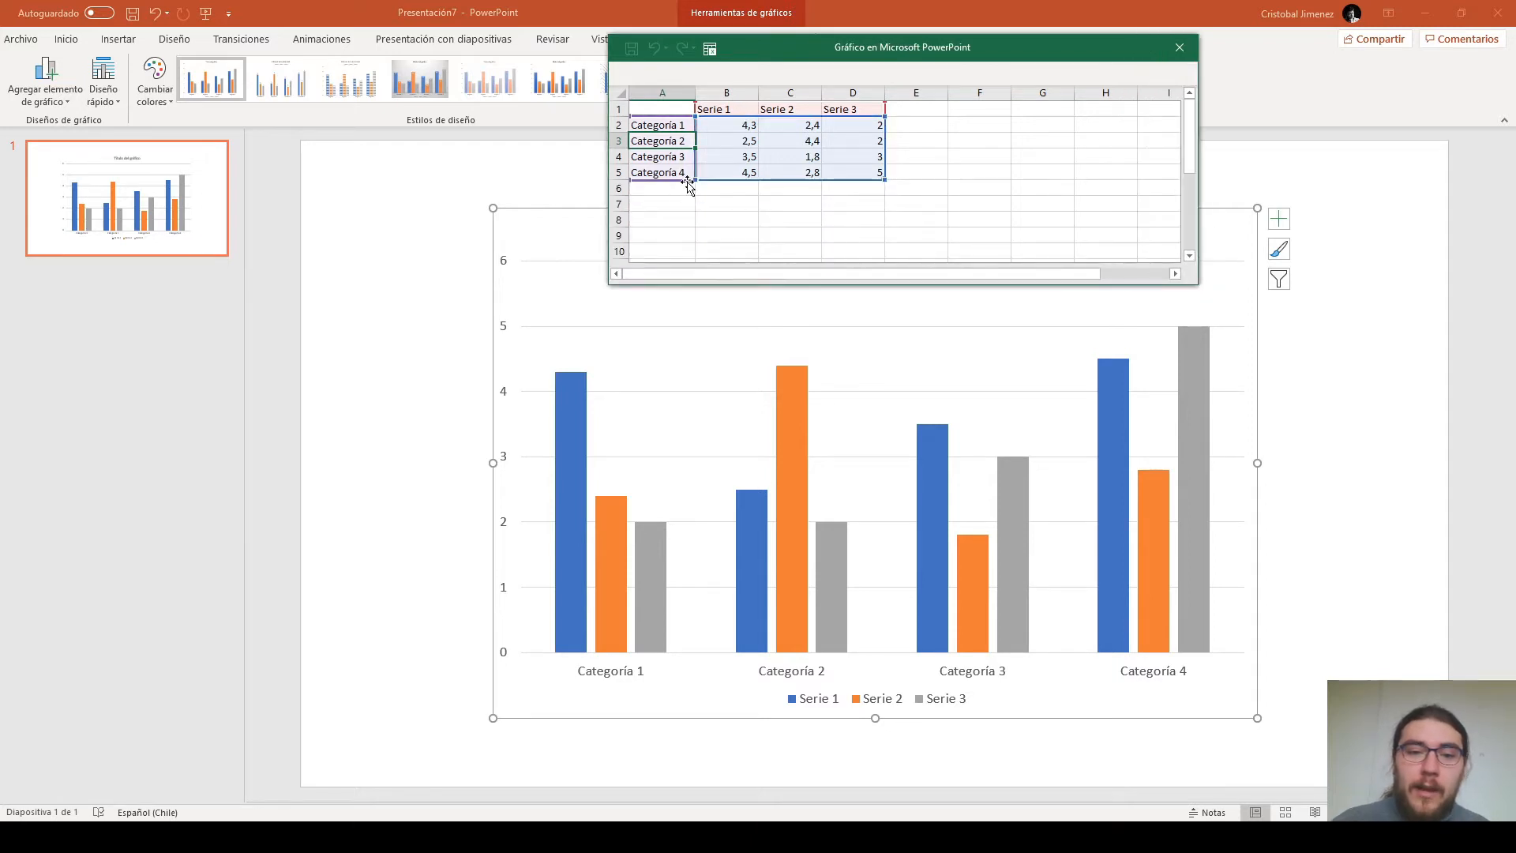
click(878, 231)
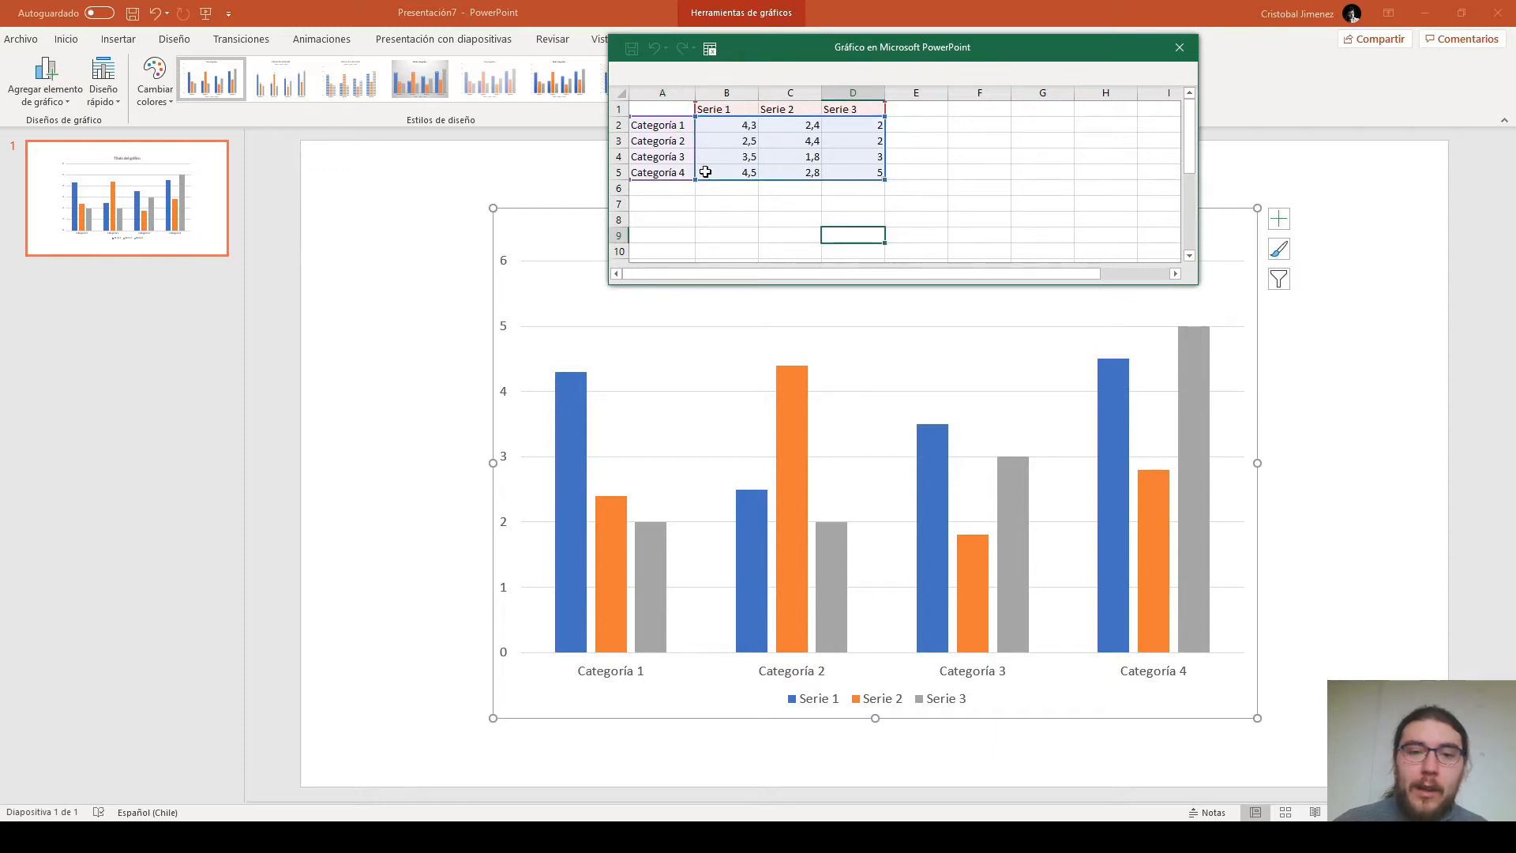
drag(691, 180, 693, 164)
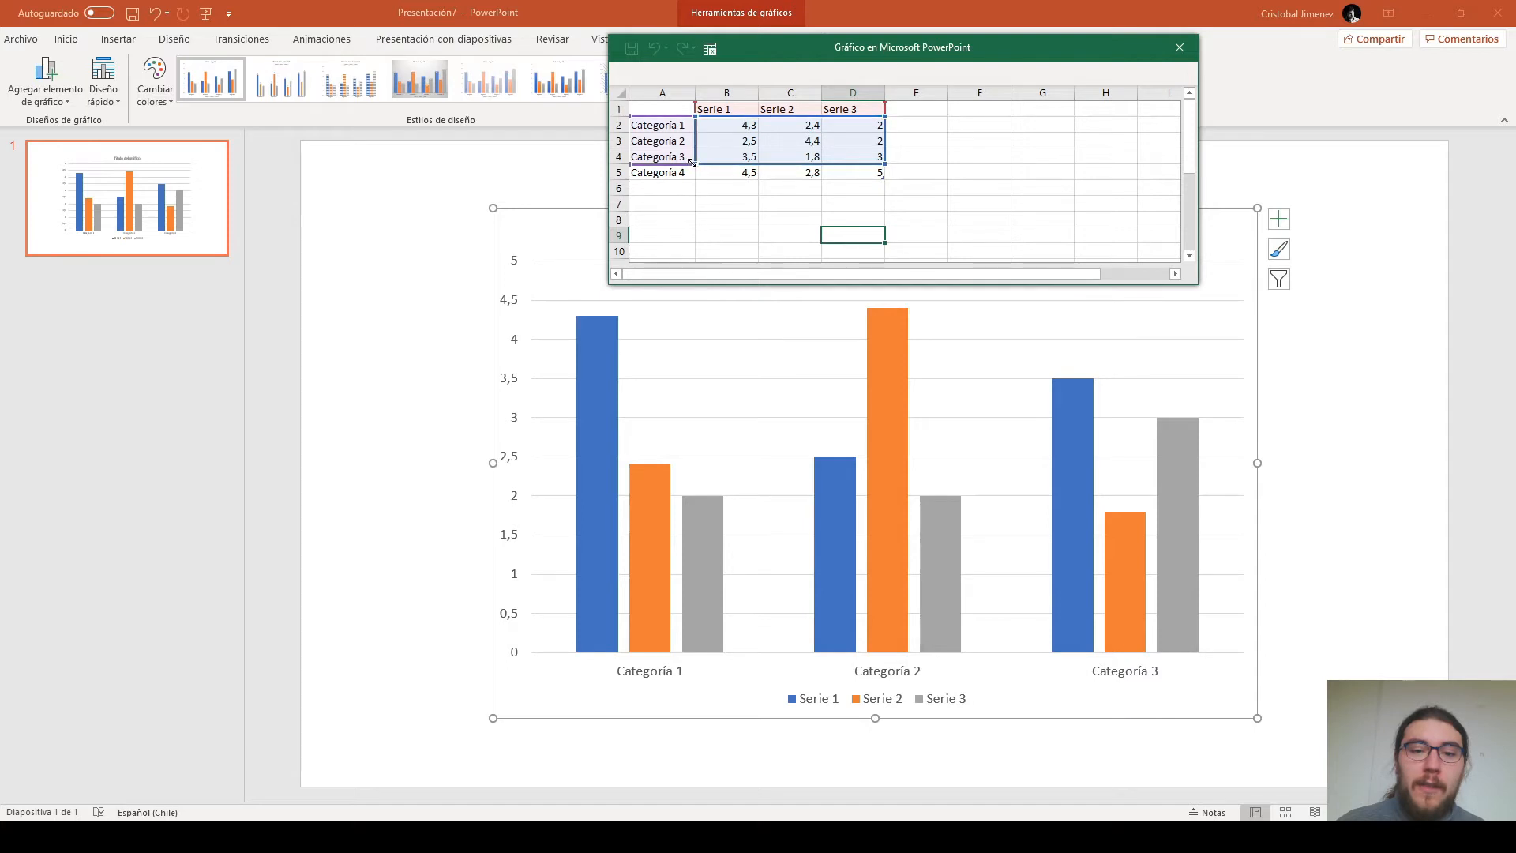
drag(693, 164, 680, 190)
Step: Add a fifth category named "Categoria 5" in cell A6 of the chart data
click(681, 189)
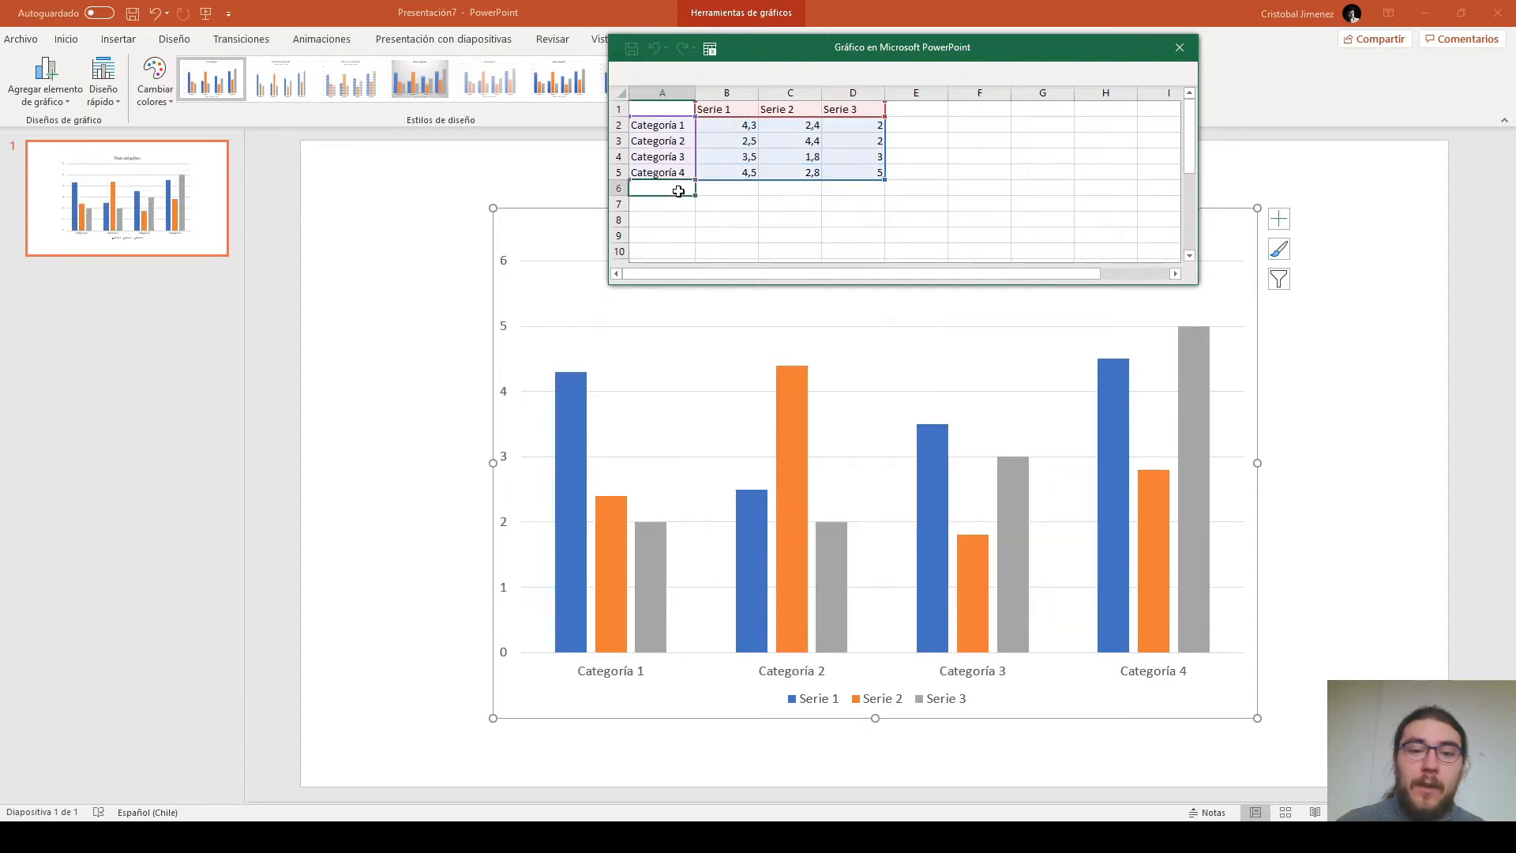
text(Cate)
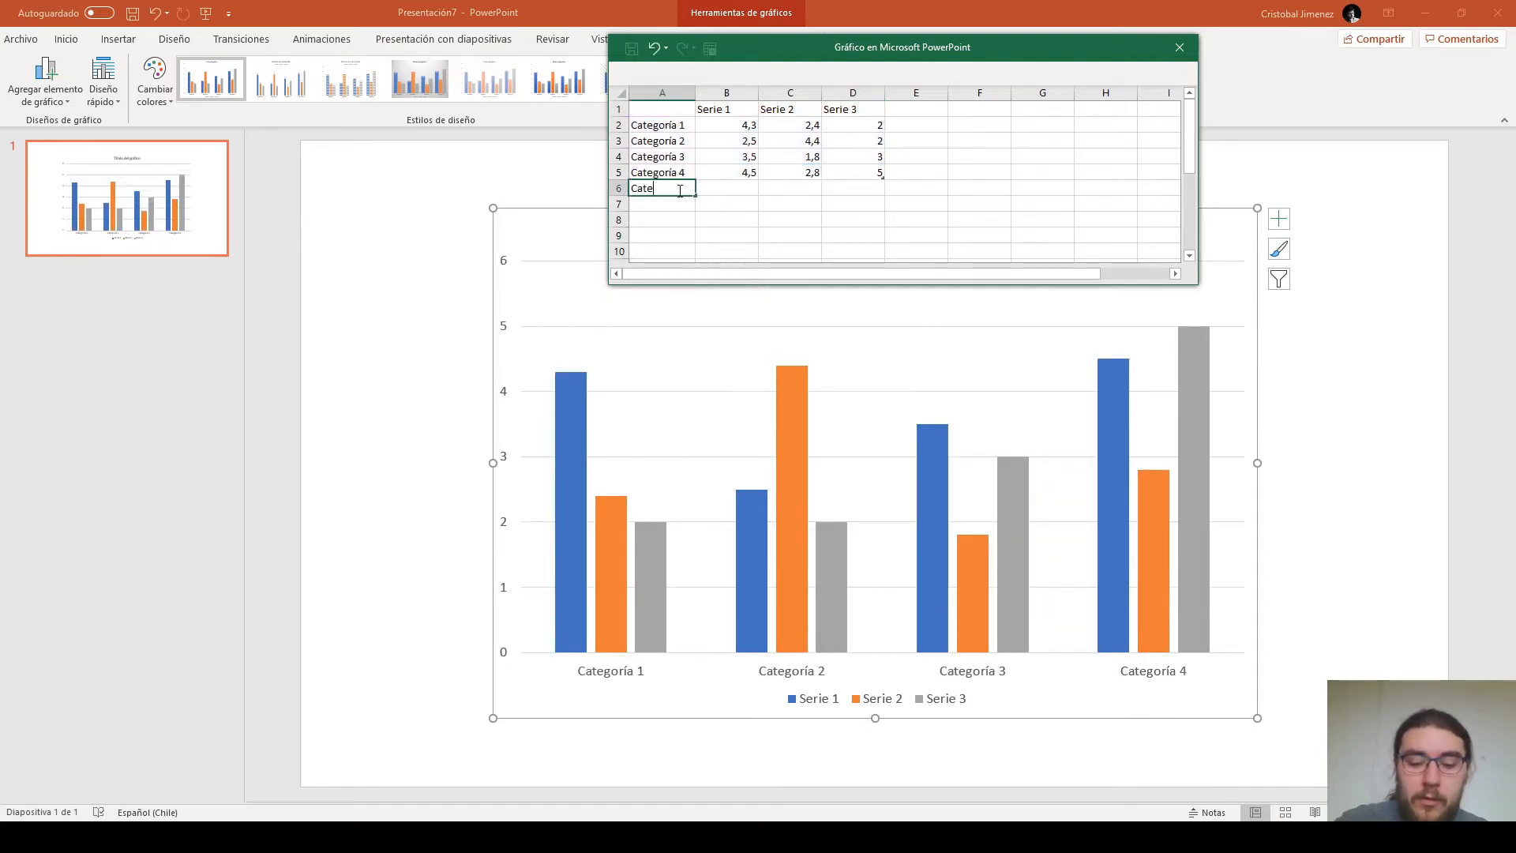
text(goria 5)
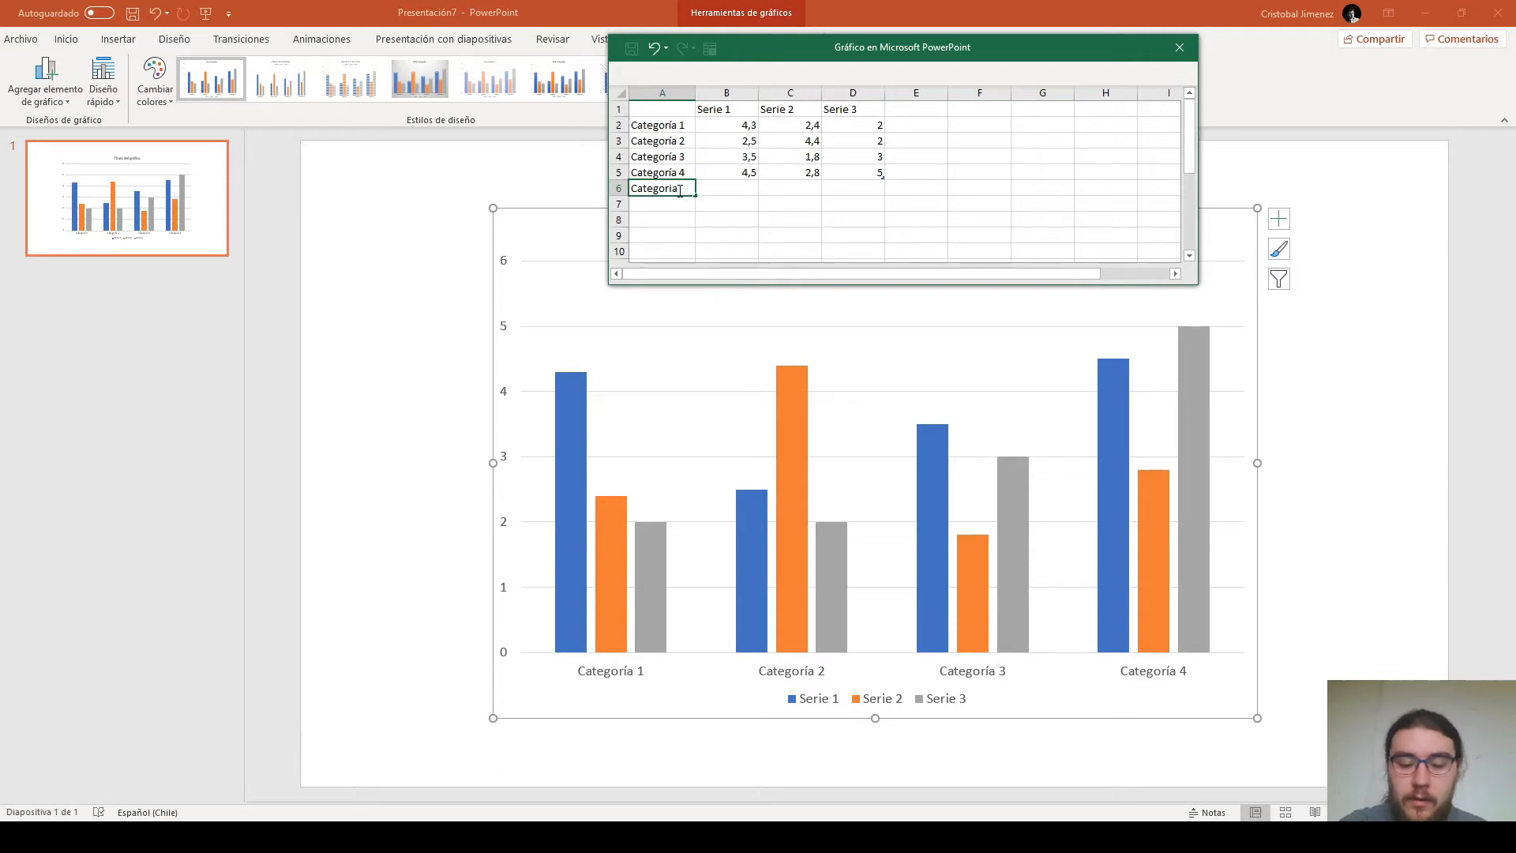
click(790, 205)
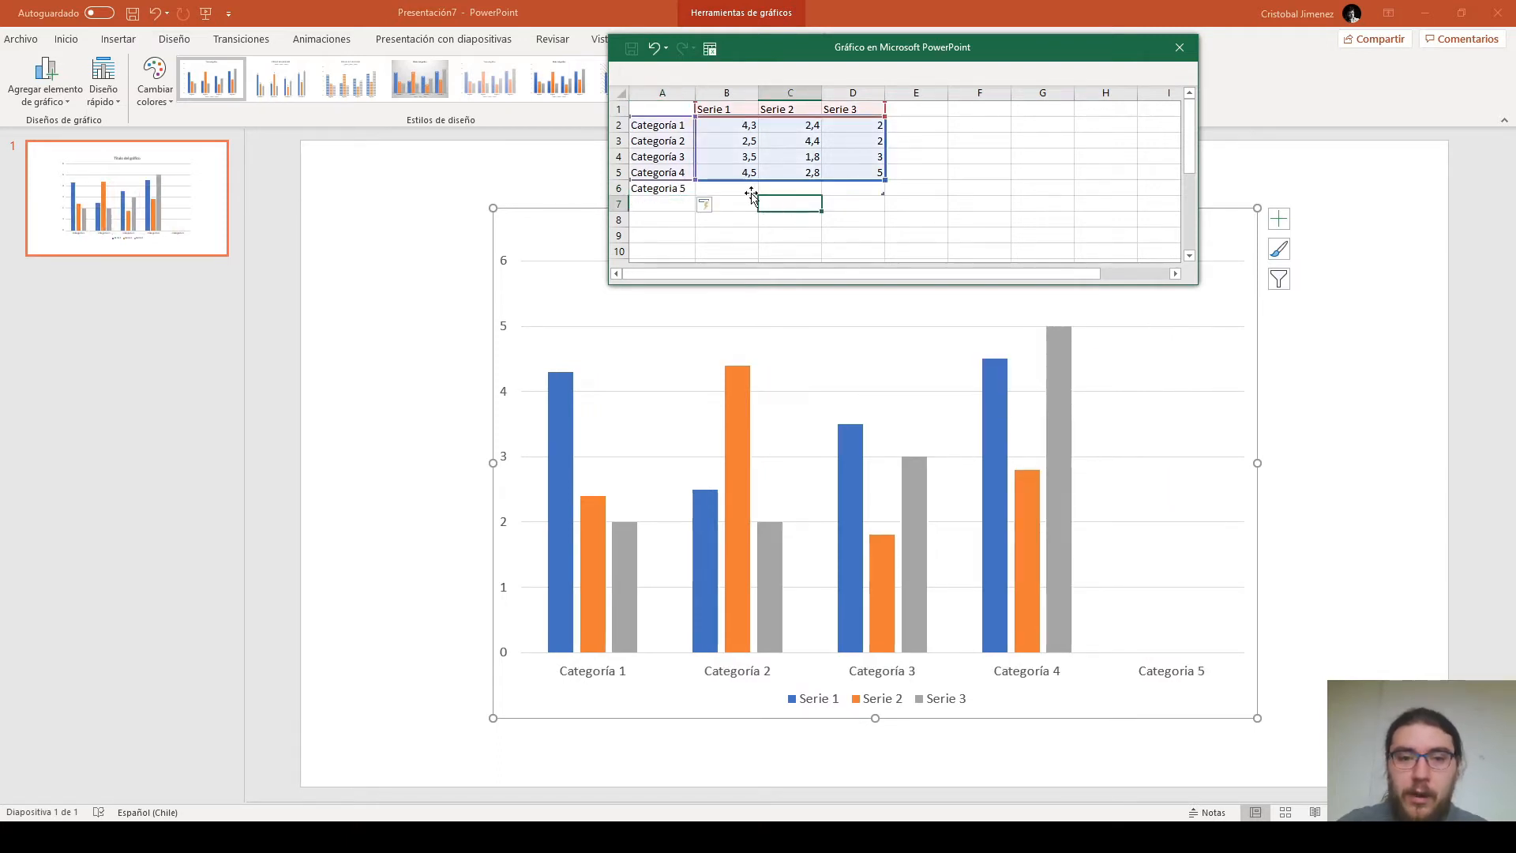
Step: Extend the chart's data range down to row 6 so that it includes Categoria 5
click(778, 196)
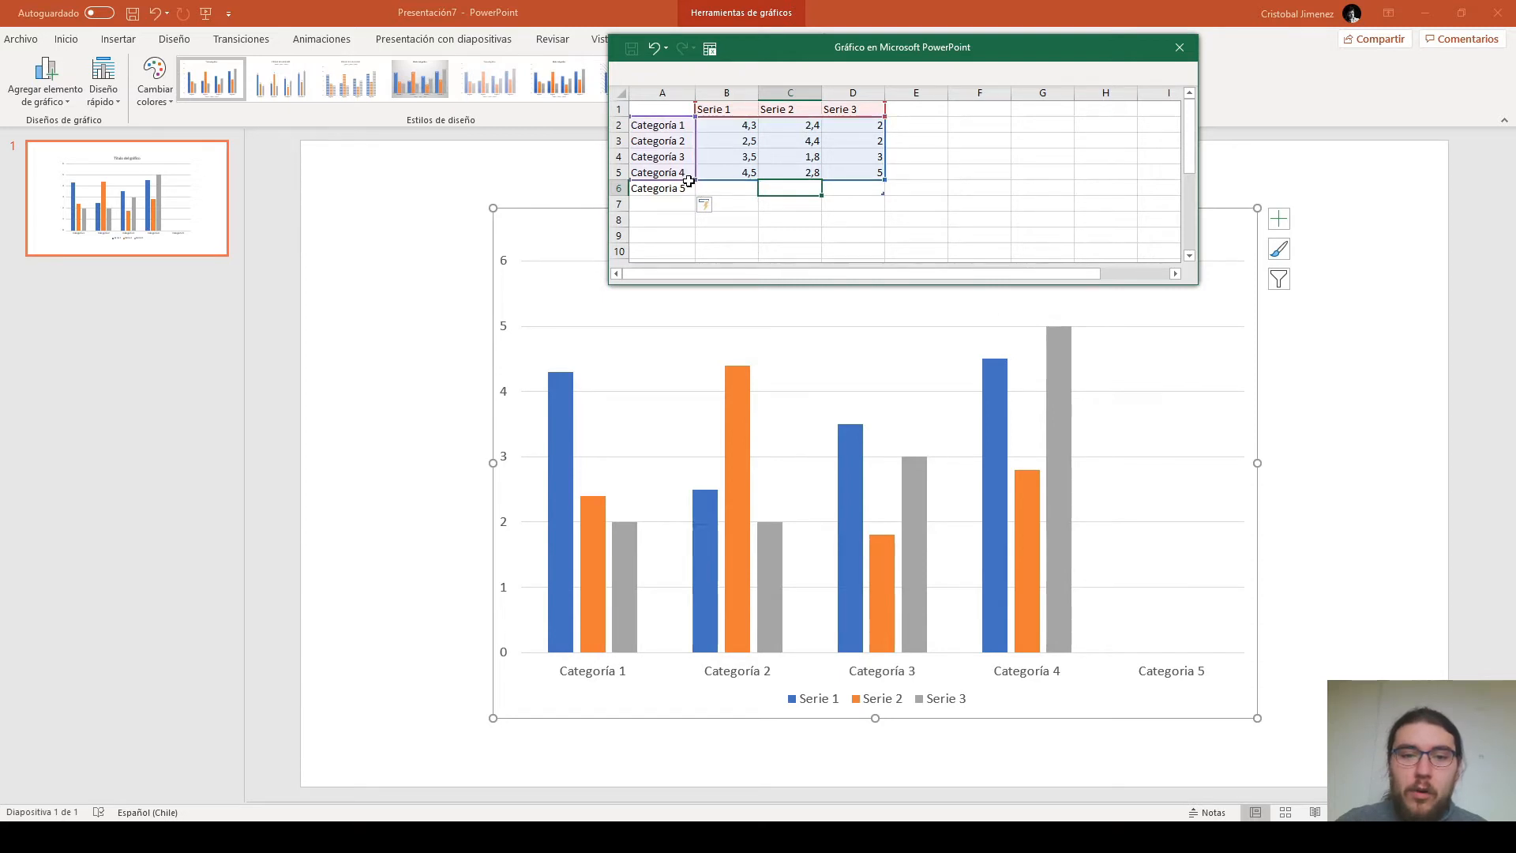
click(688, 182)
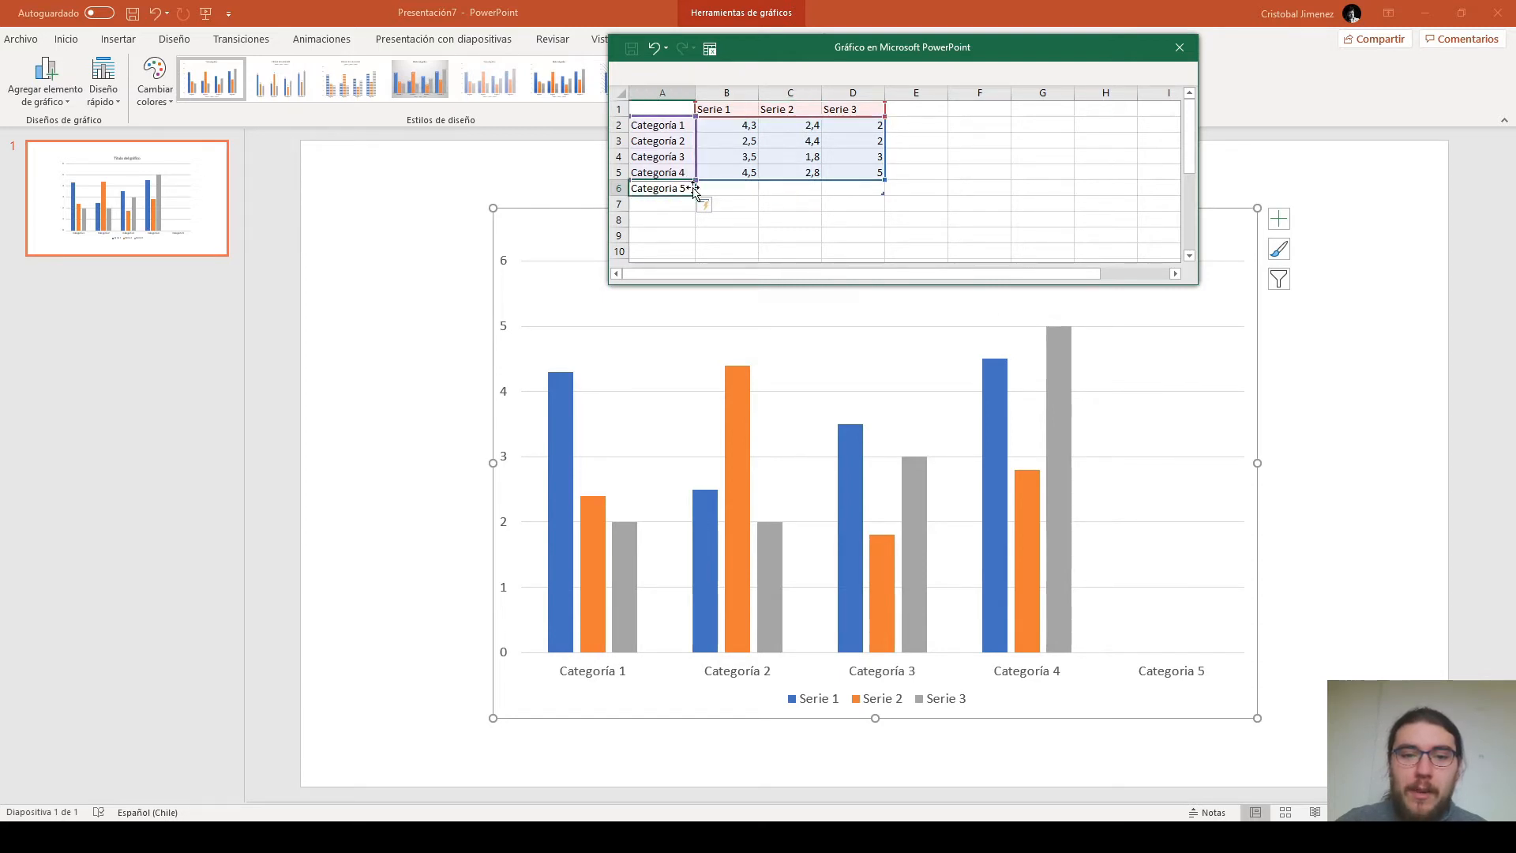
drag(691, 193, 689, 170)
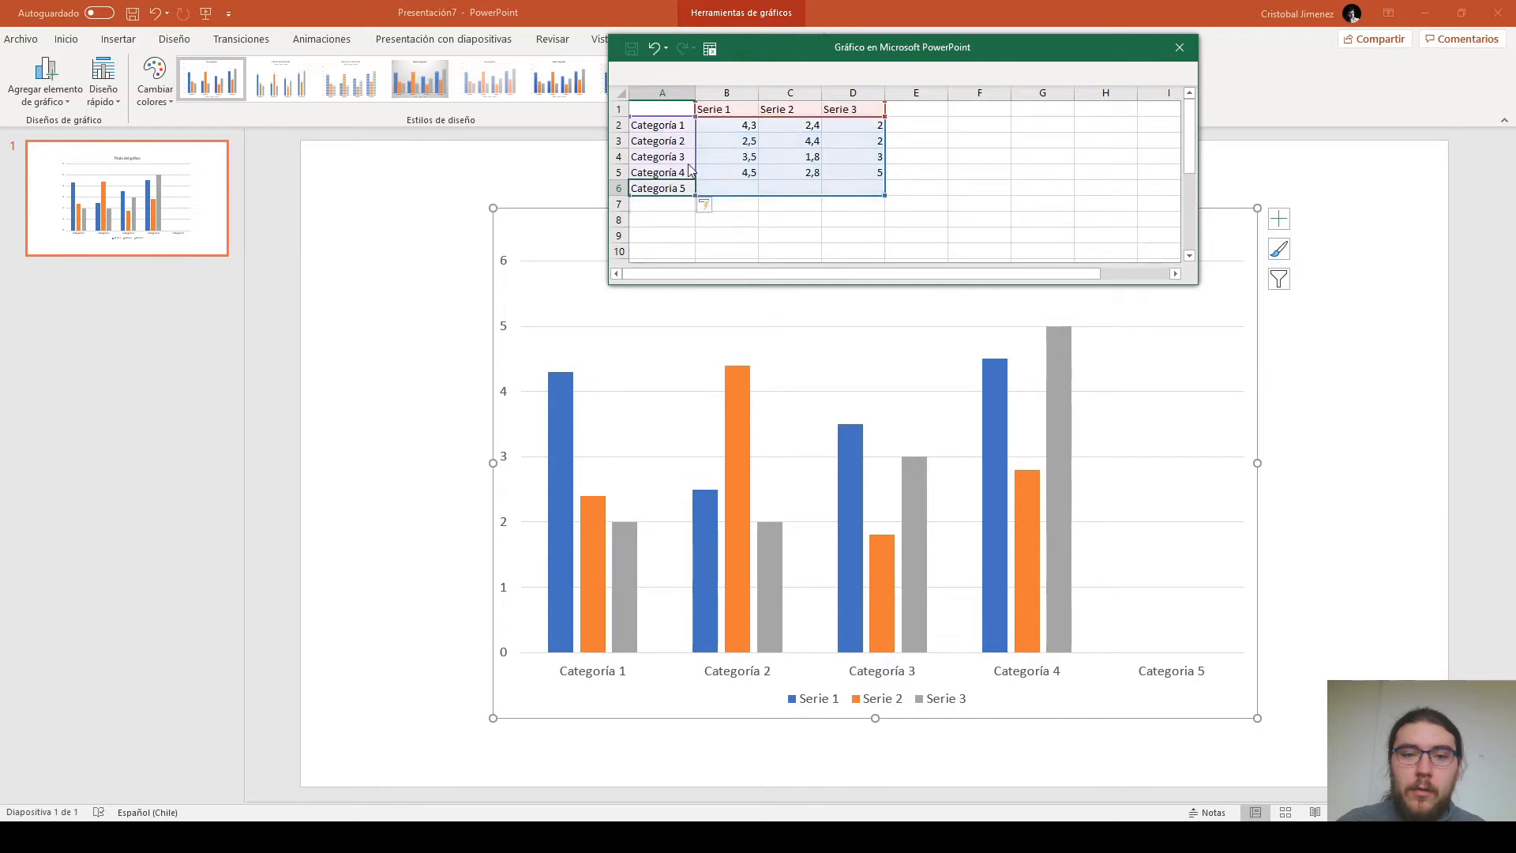
click(682, 217)
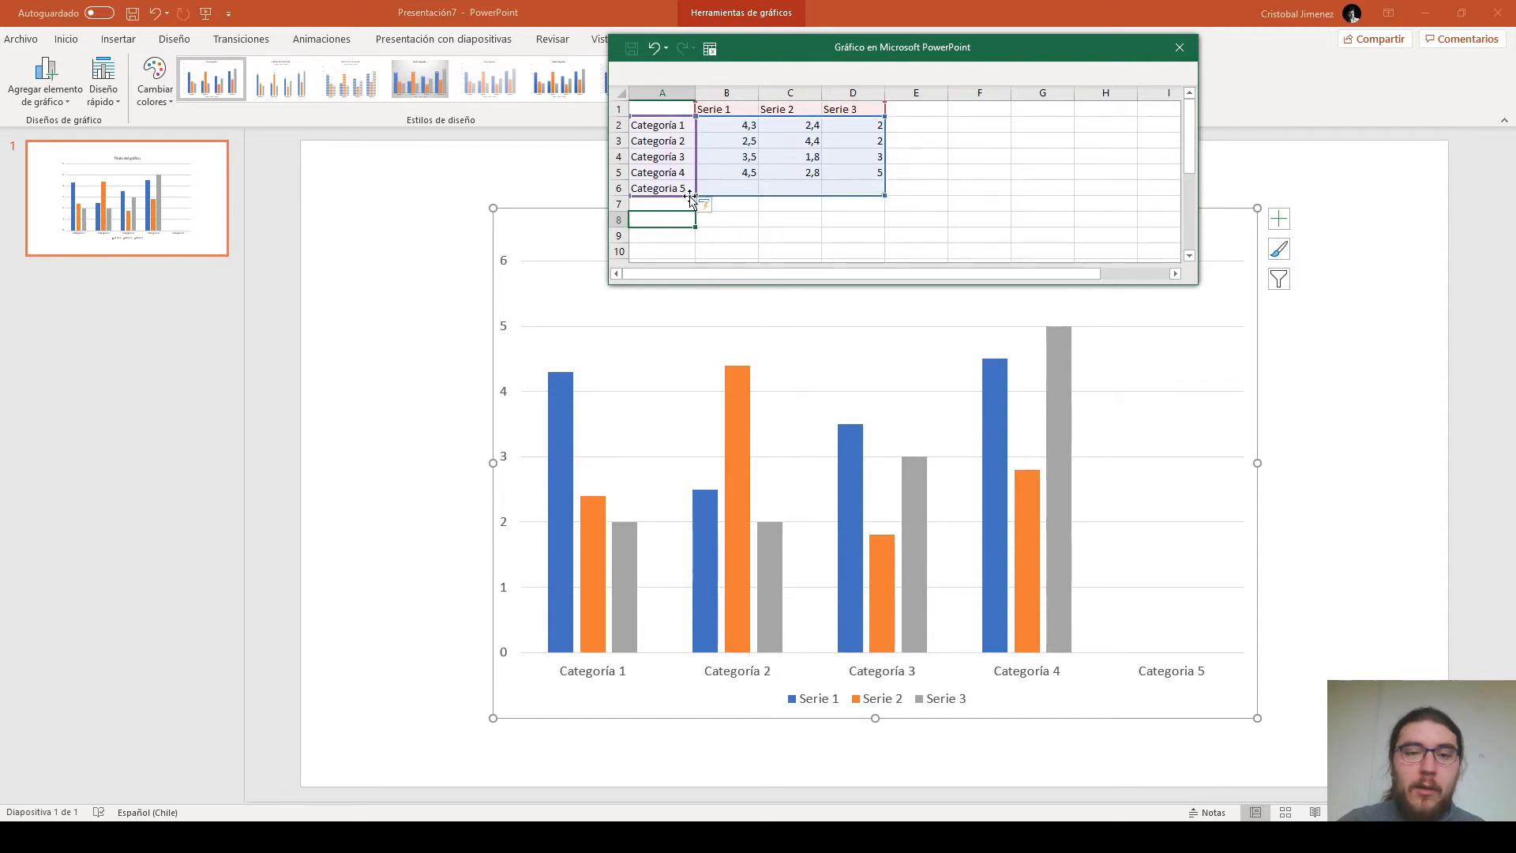
click(770, 221)
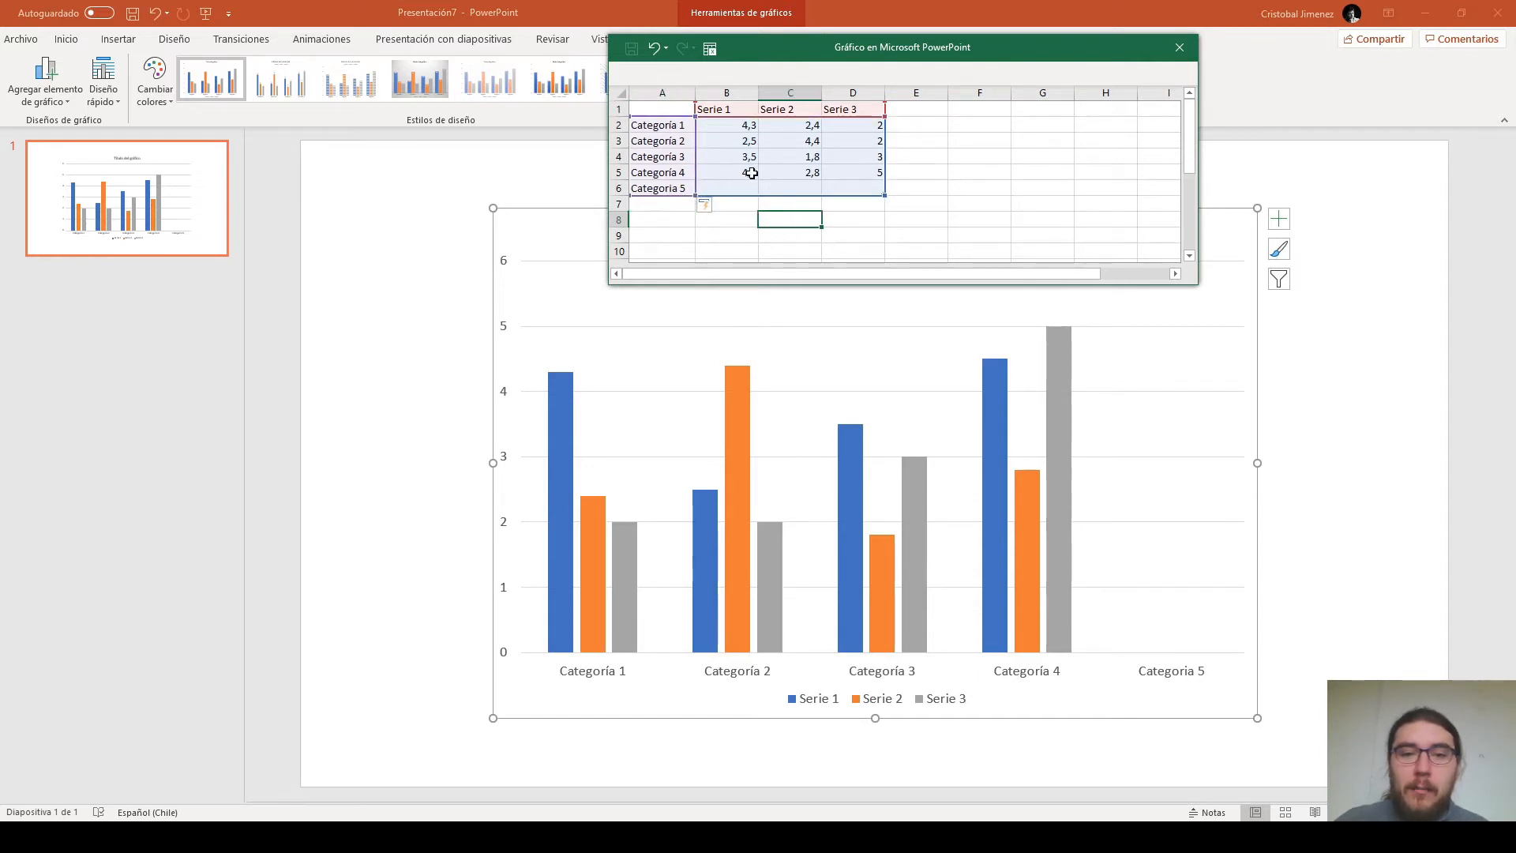
Step: Enter the Categoria 5 values: 2 for Serie 1, 6 for Serie 2 and 3 for Serie 3
click(741, 188)
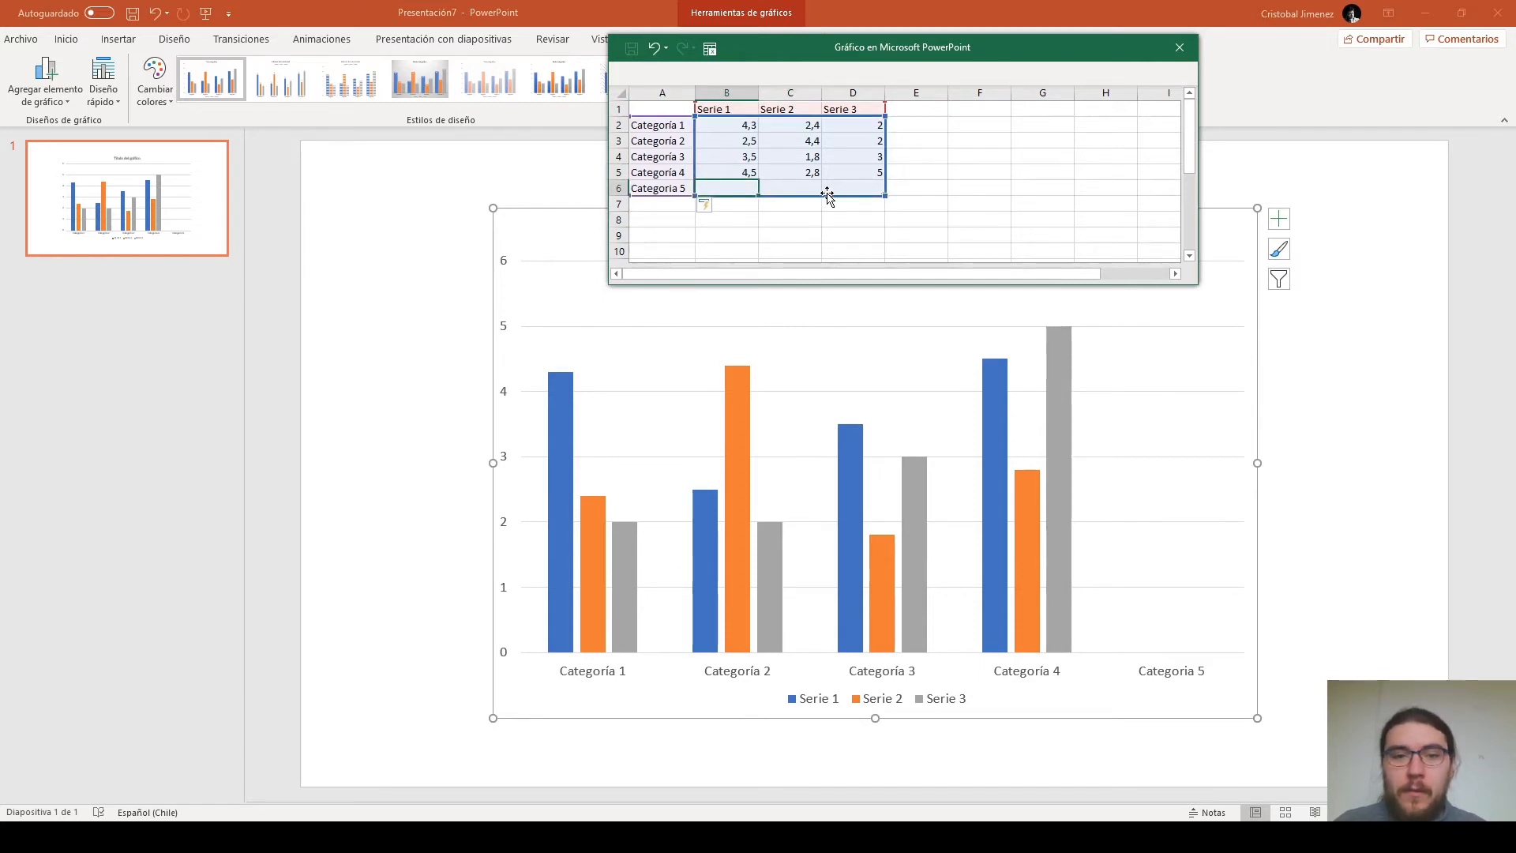
text(2)
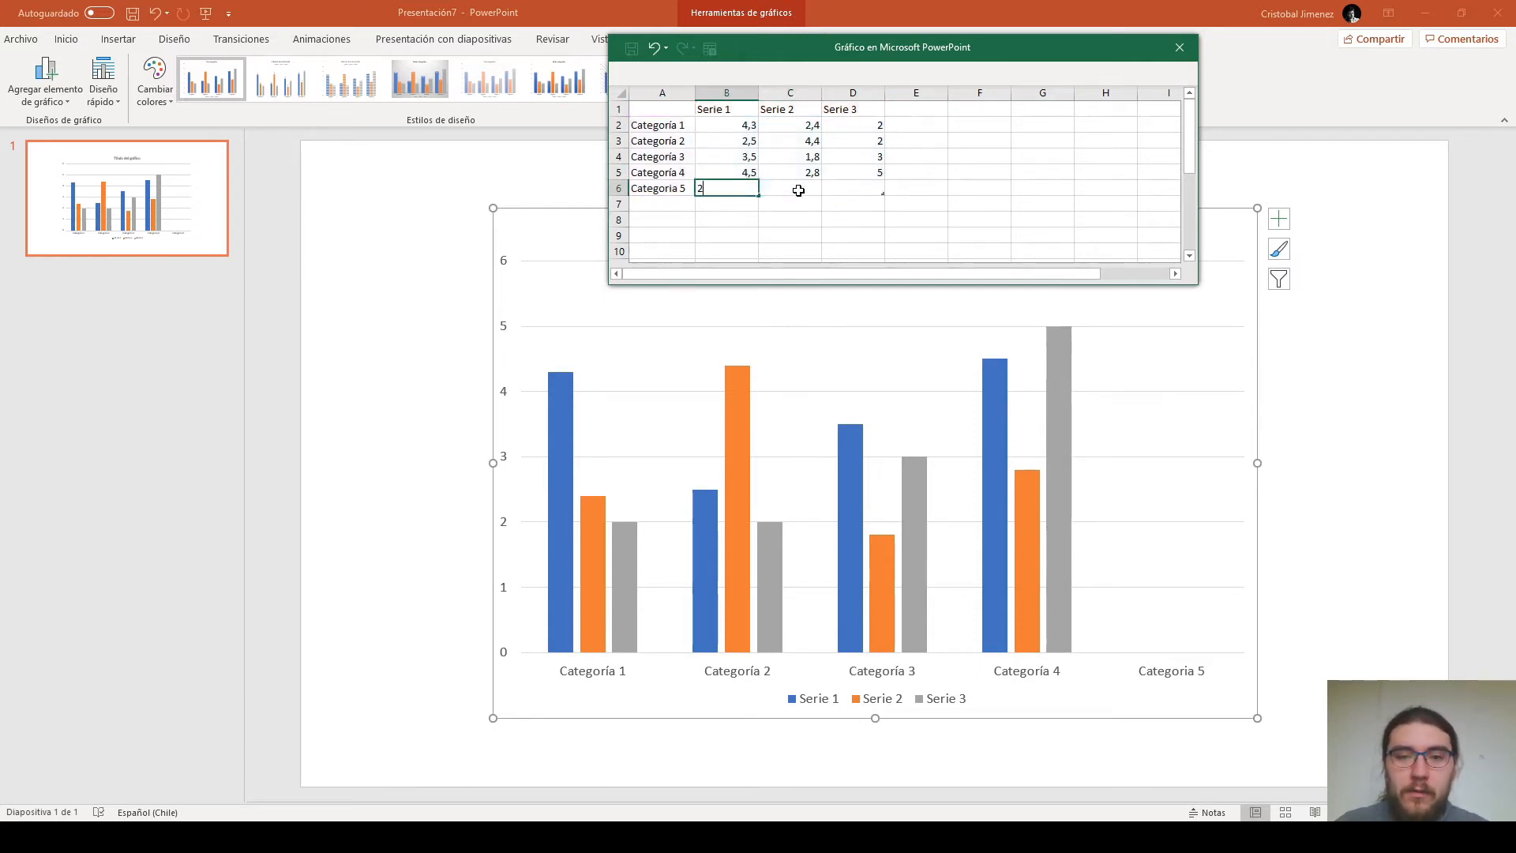
click(800, 193)
text(6)
click(871, 193)
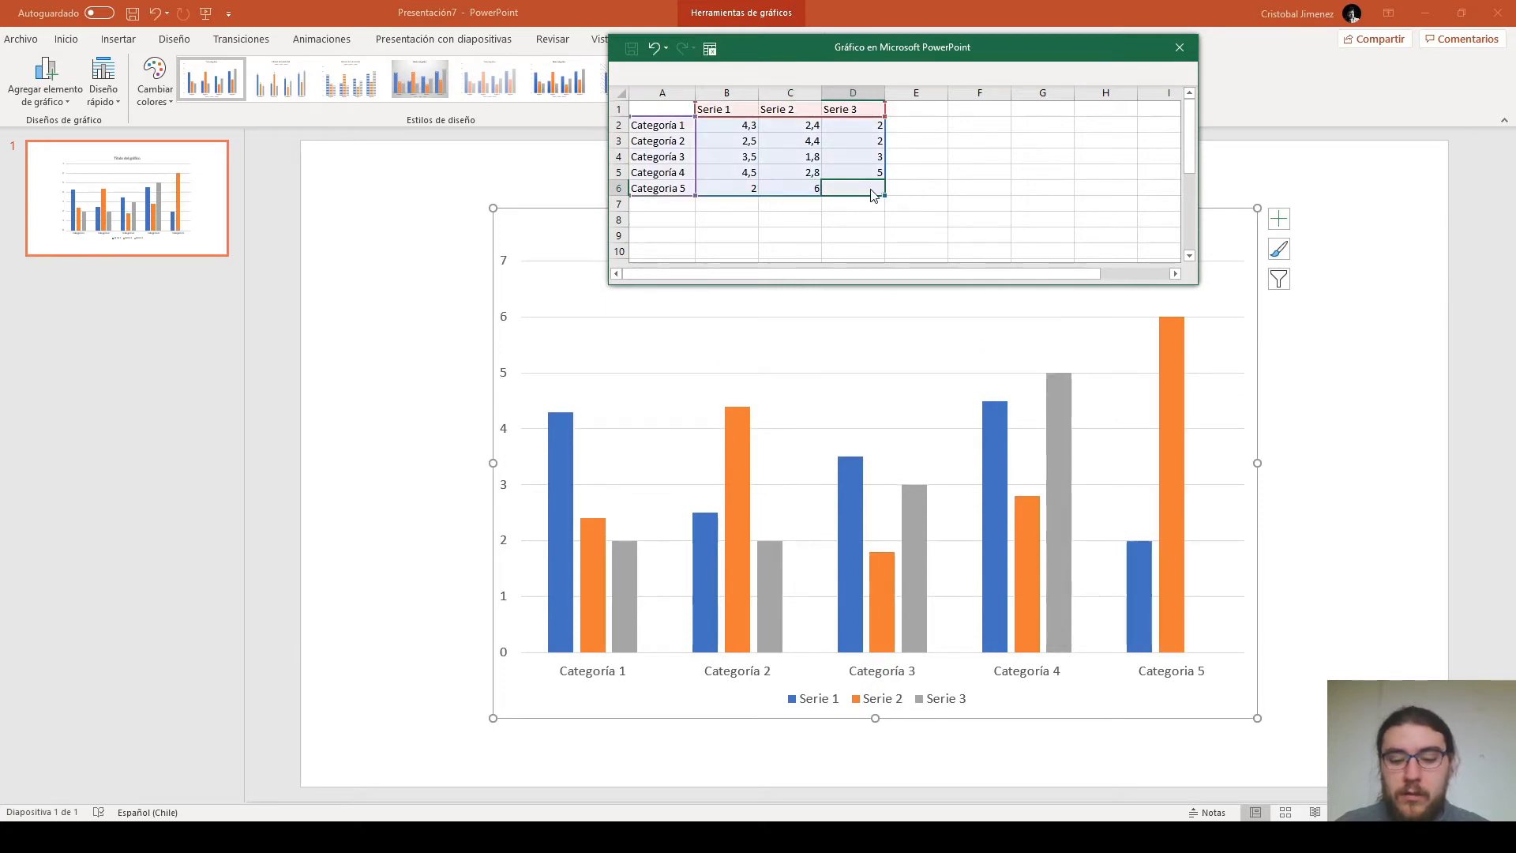
text(3)
click(930, 237)
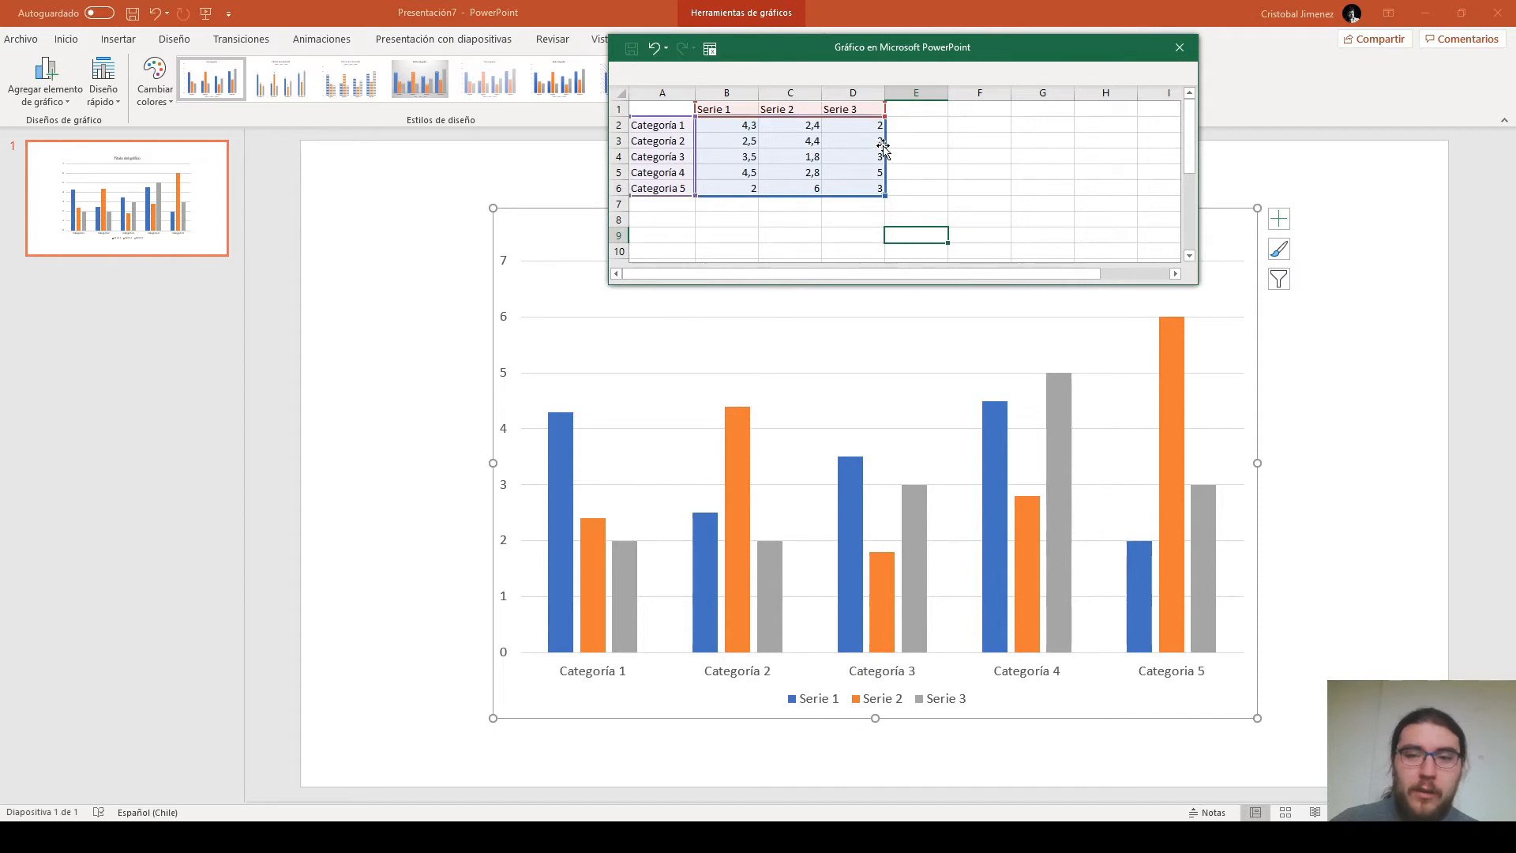
Step: Reduce the chart's data range so that only the Serie 1 column is plotted
drag(885, 117, 771, 111)
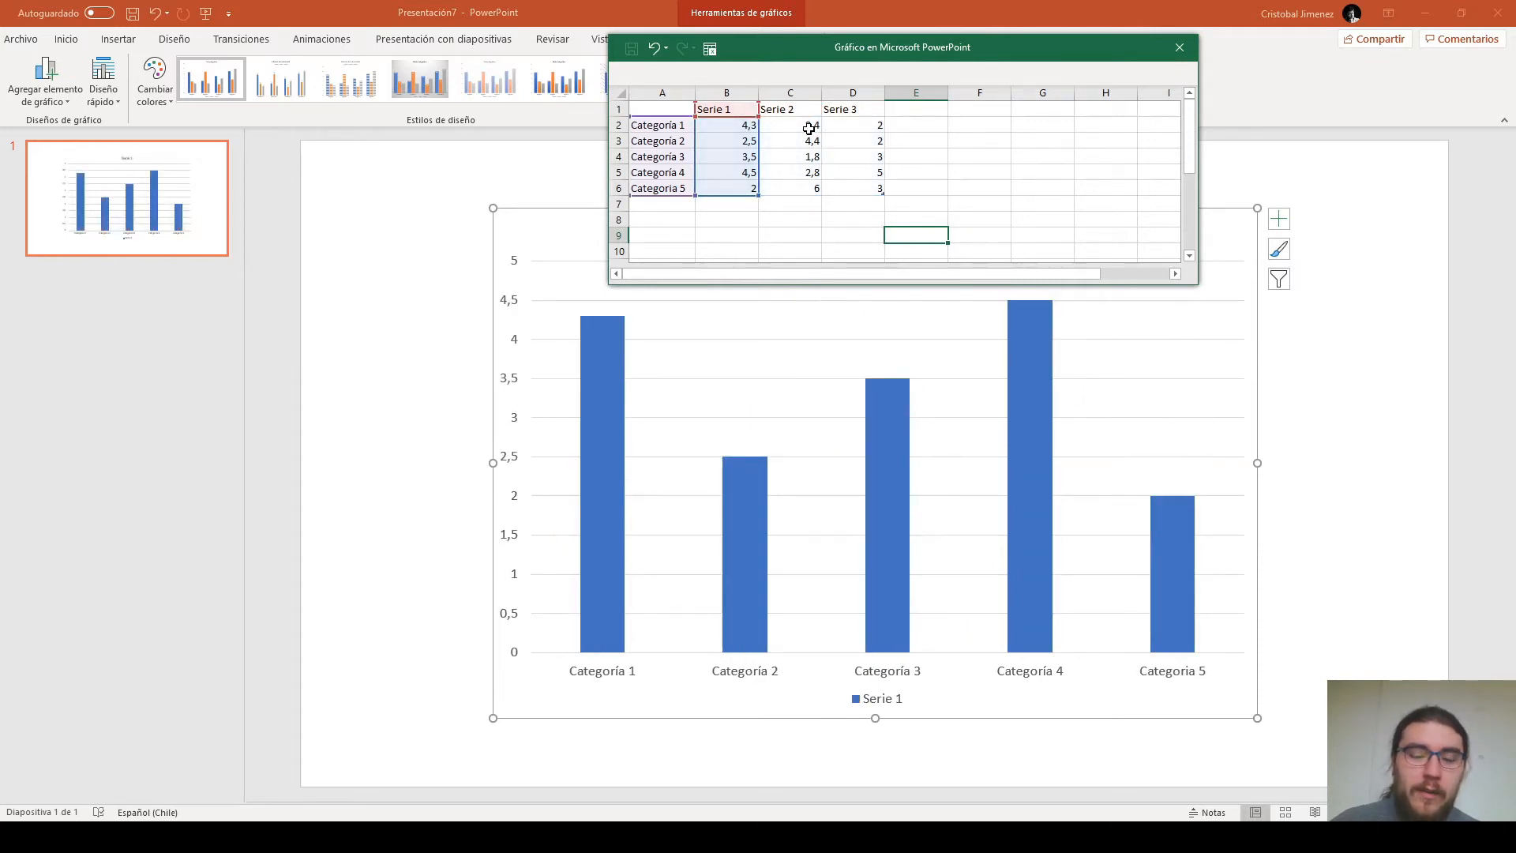
click(723, 109)
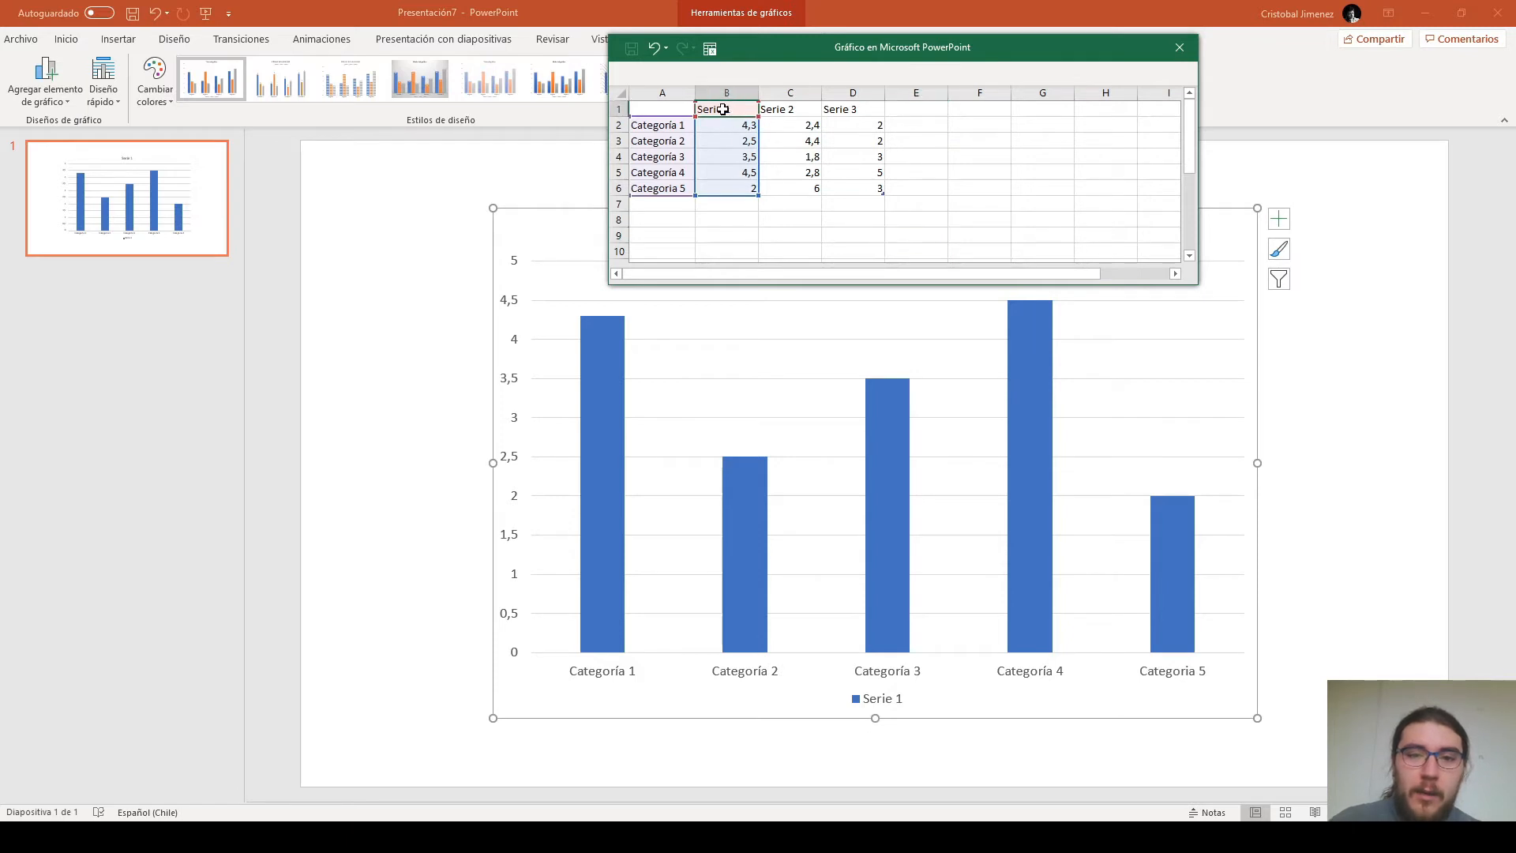
double_click(682, 124)
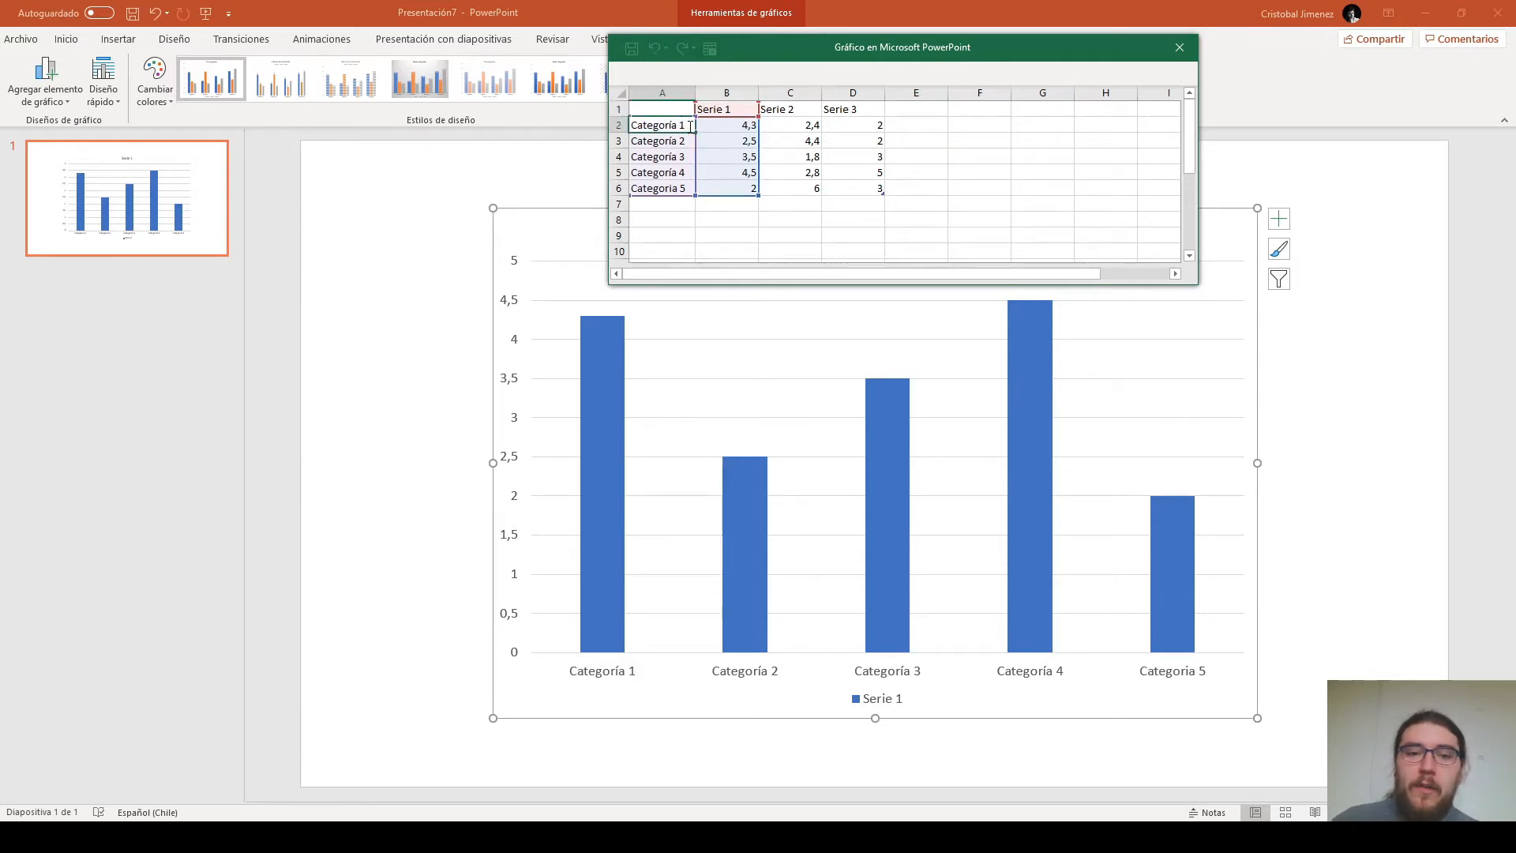
drag(690, 125, 594, 132)
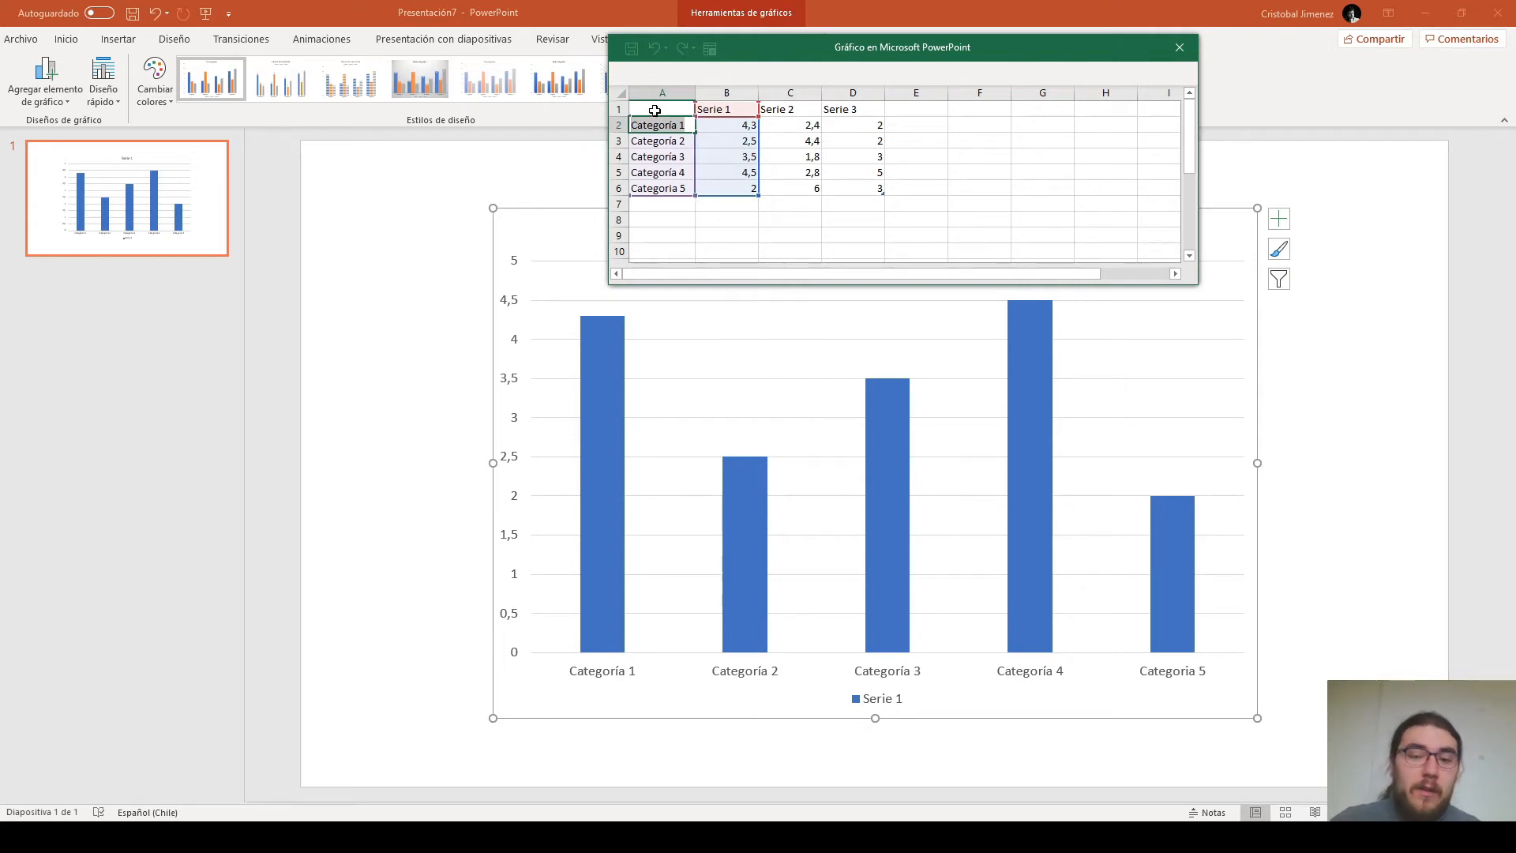
Step: Rename the Serie 1 heading in the chart data as "Lluvia x mes"
double_click(731, 111)
drag(731, 110, 675, 107)
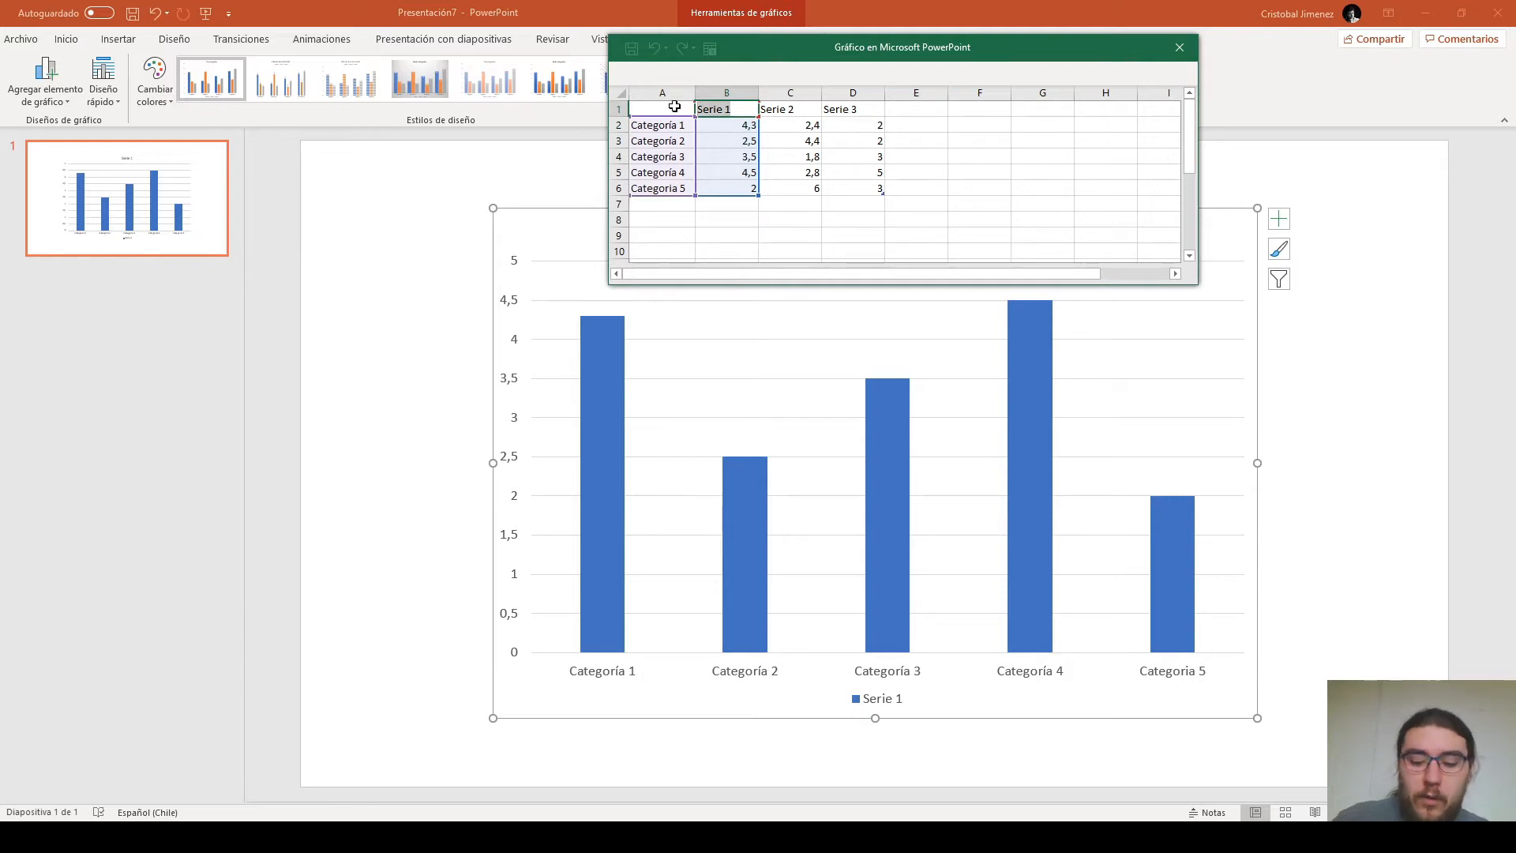
text(Lluvia x)
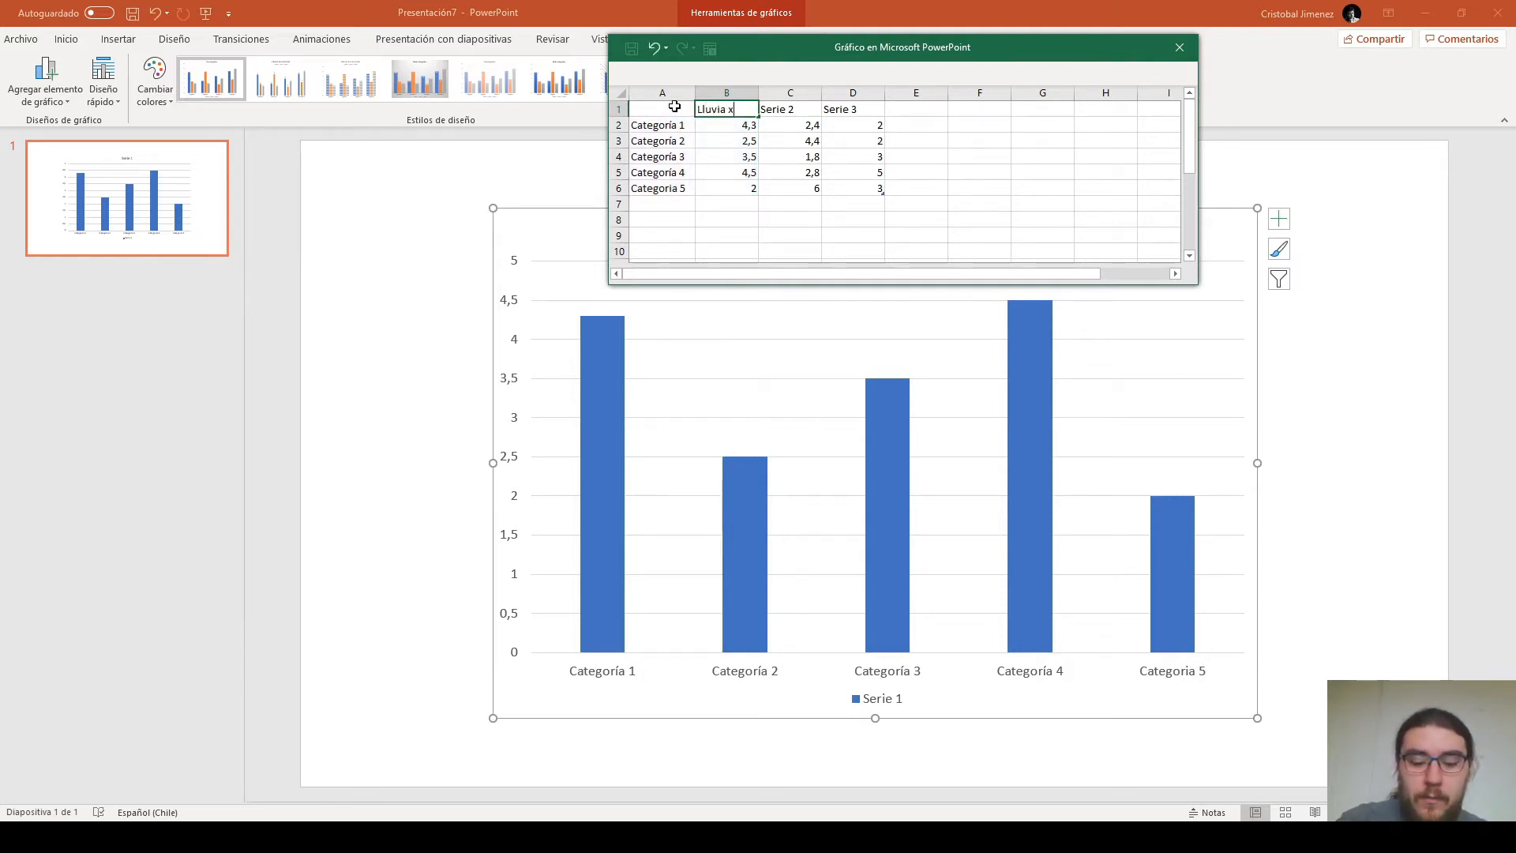
text( mes)
click(737, 158)
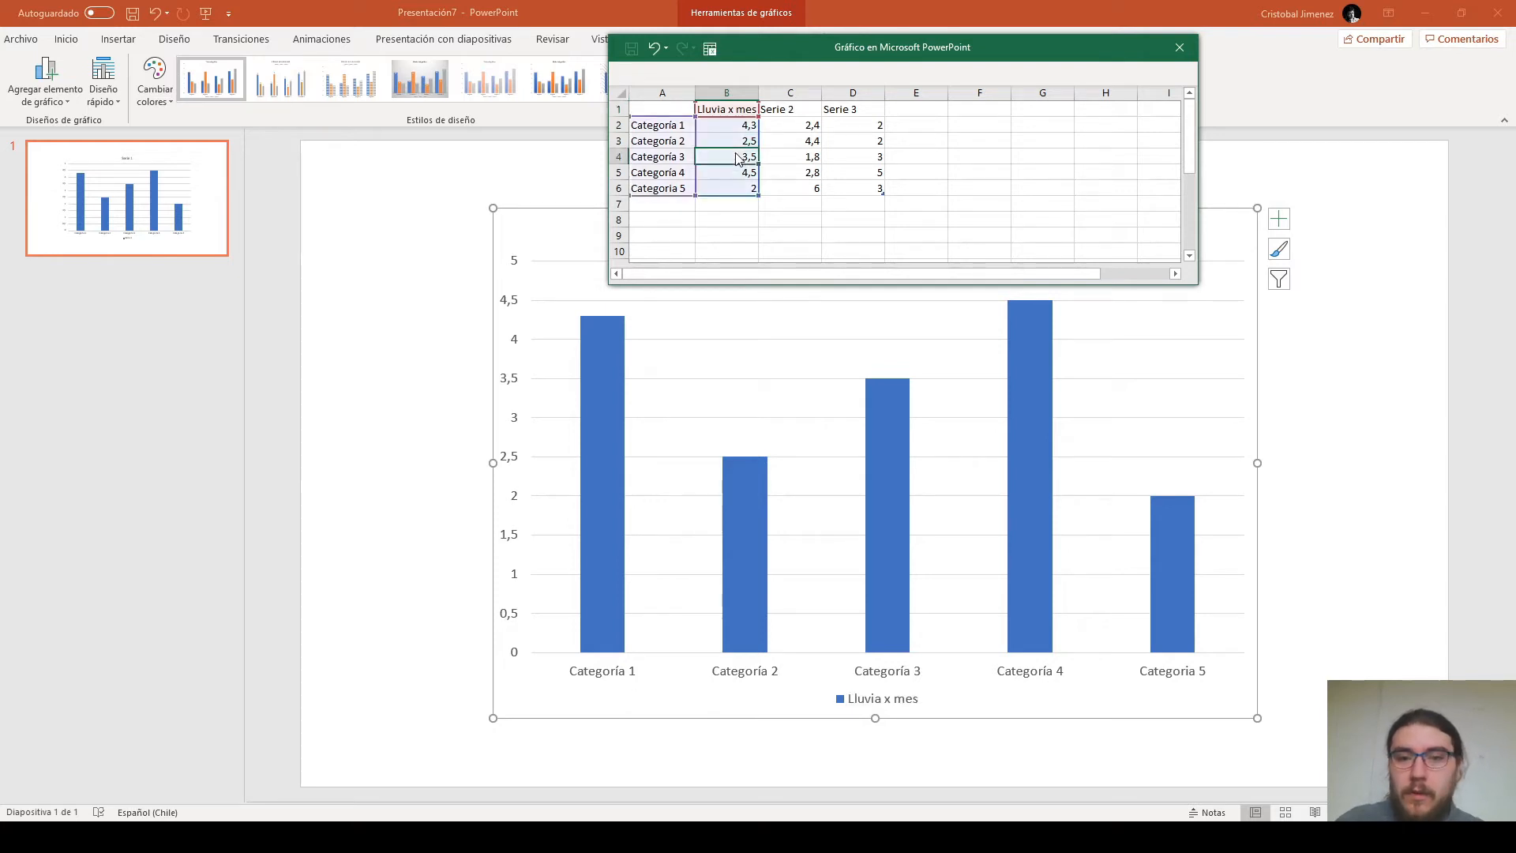
Step: Rename Categoría 1 as "Enero" and Categoría 2 as "Febrero" in the chart data
click(672, 125)
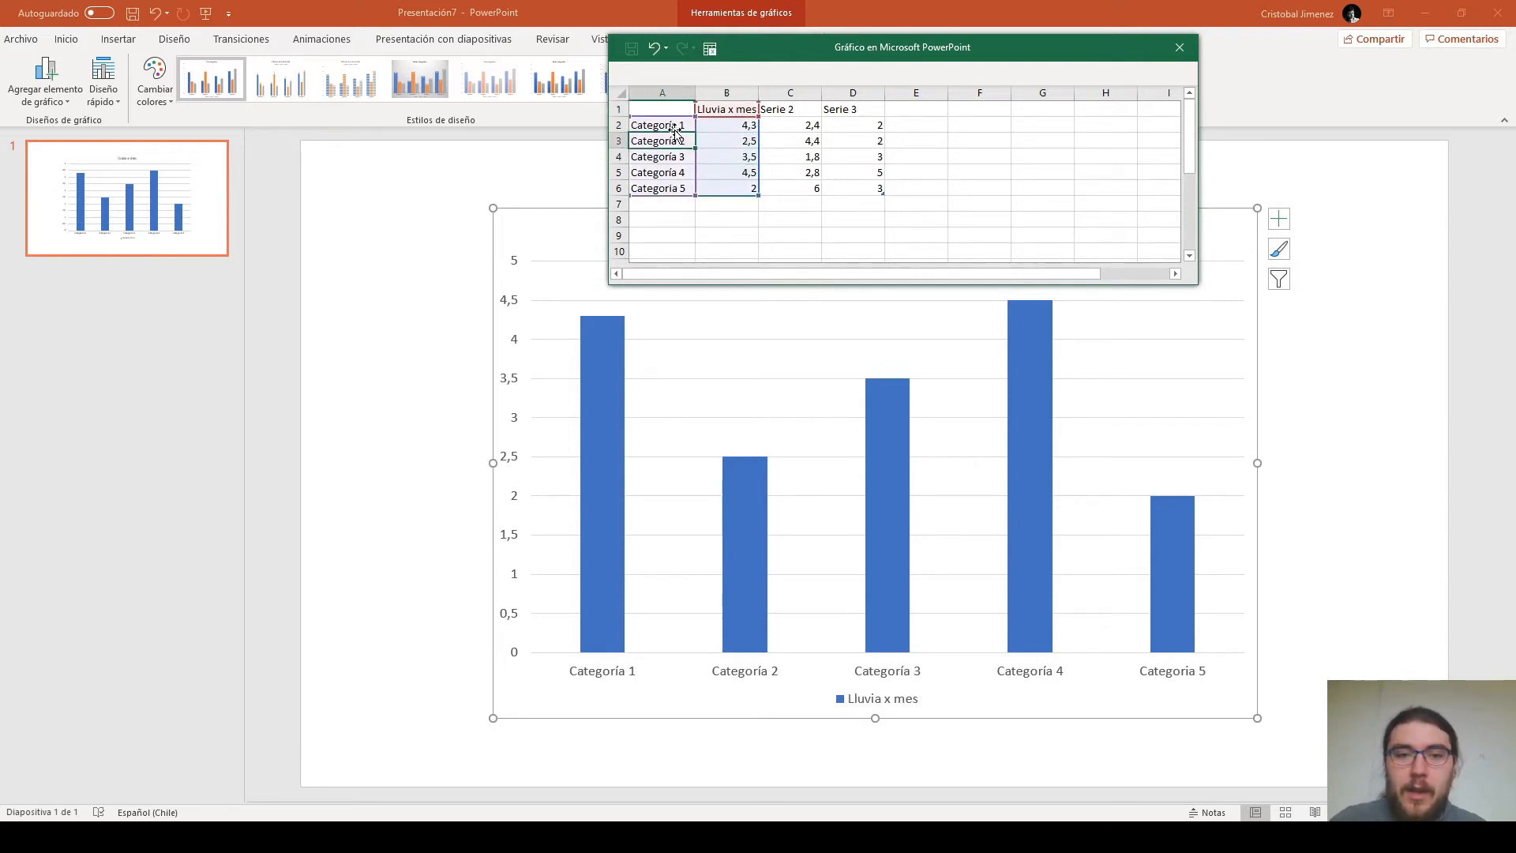
double_click(673, 125)
drag(686, 125, 548, 125)
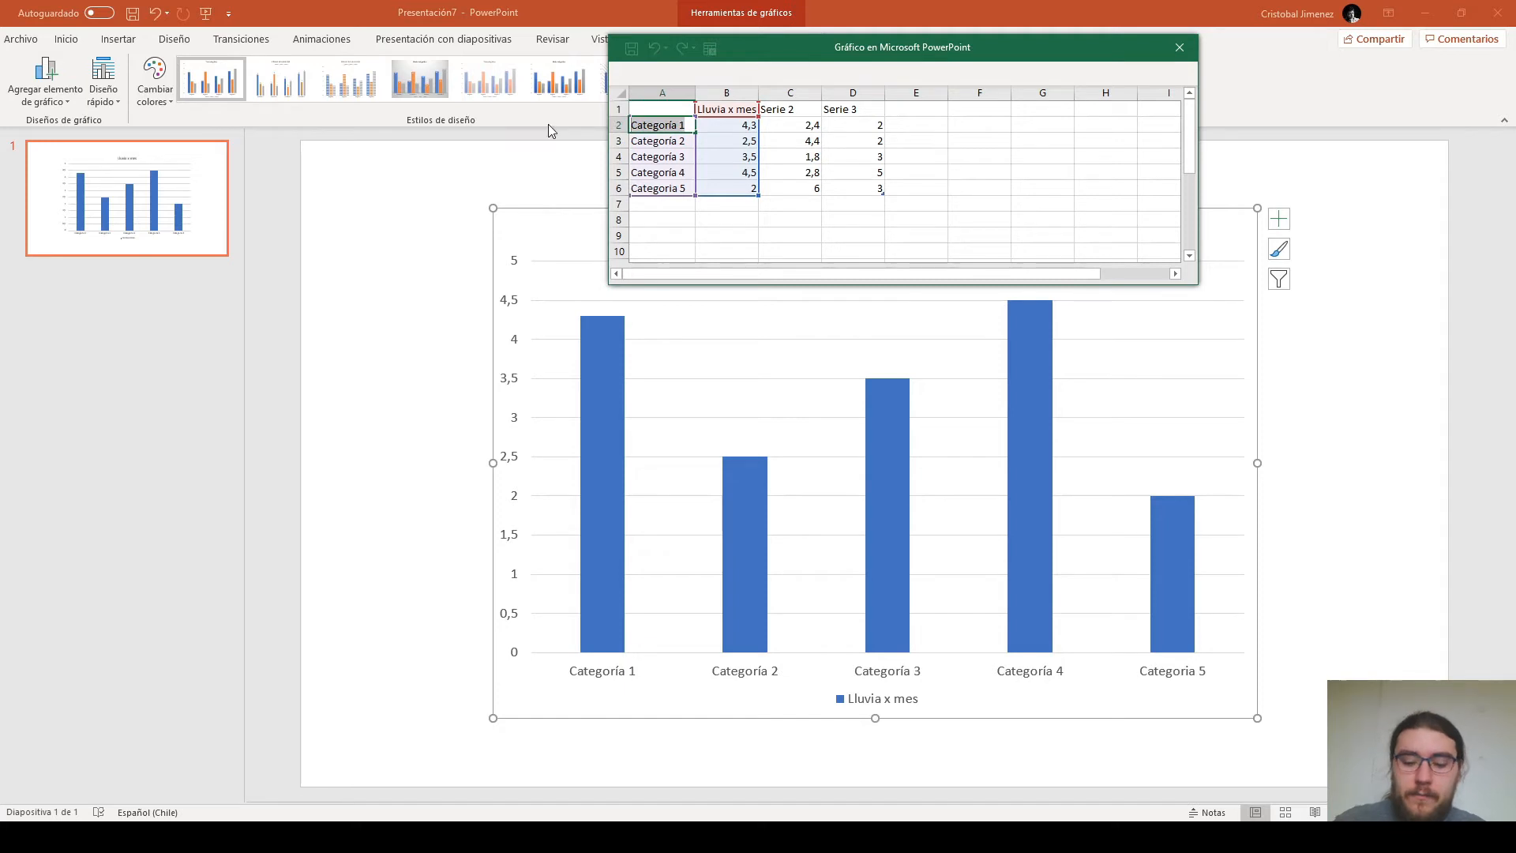
text(Enero)
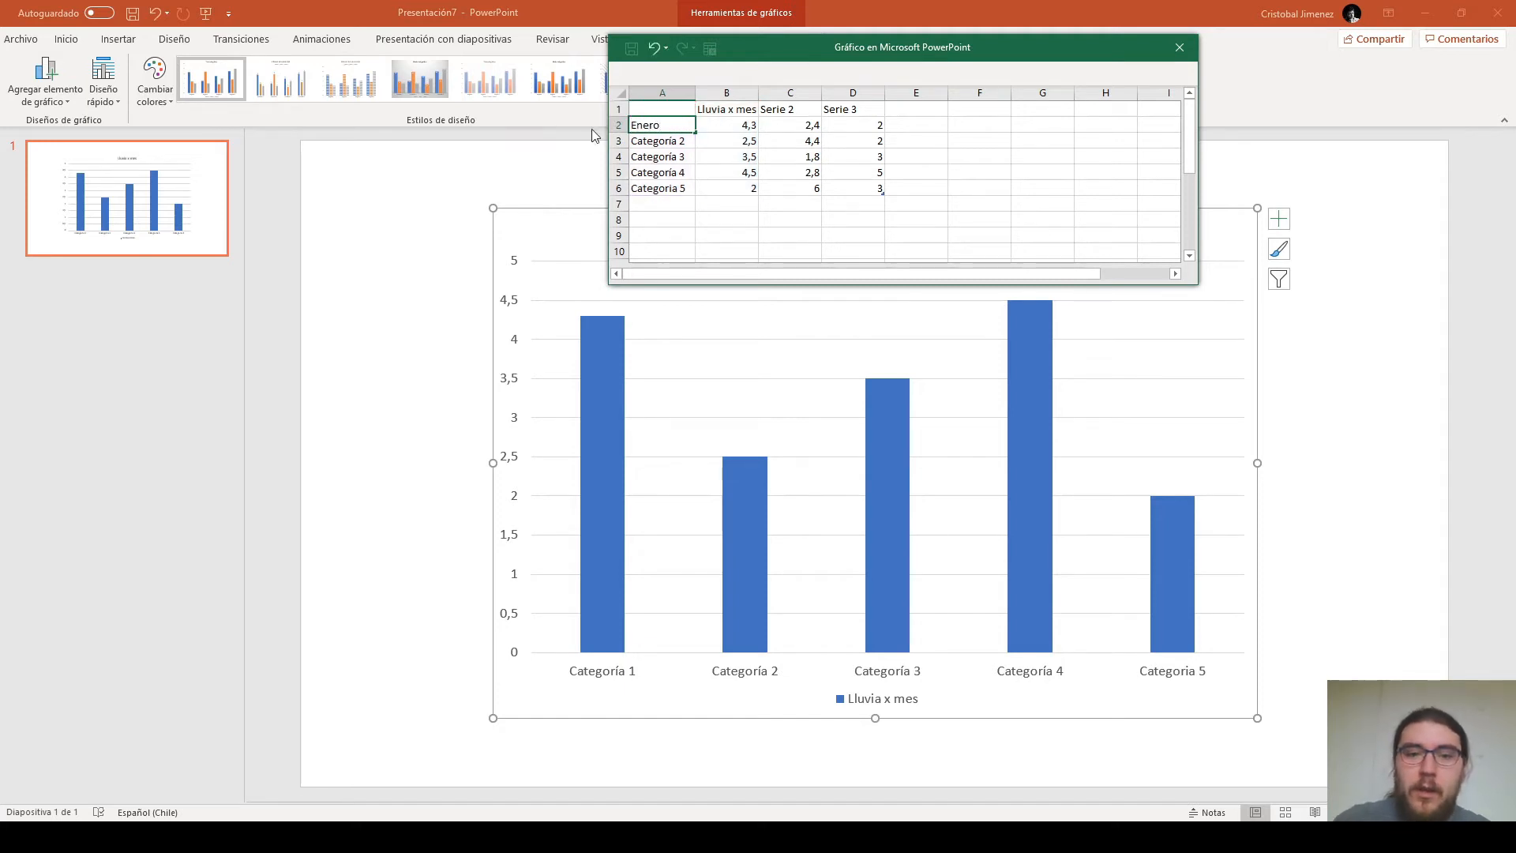
click(663, 141)
double_click(665, 141)
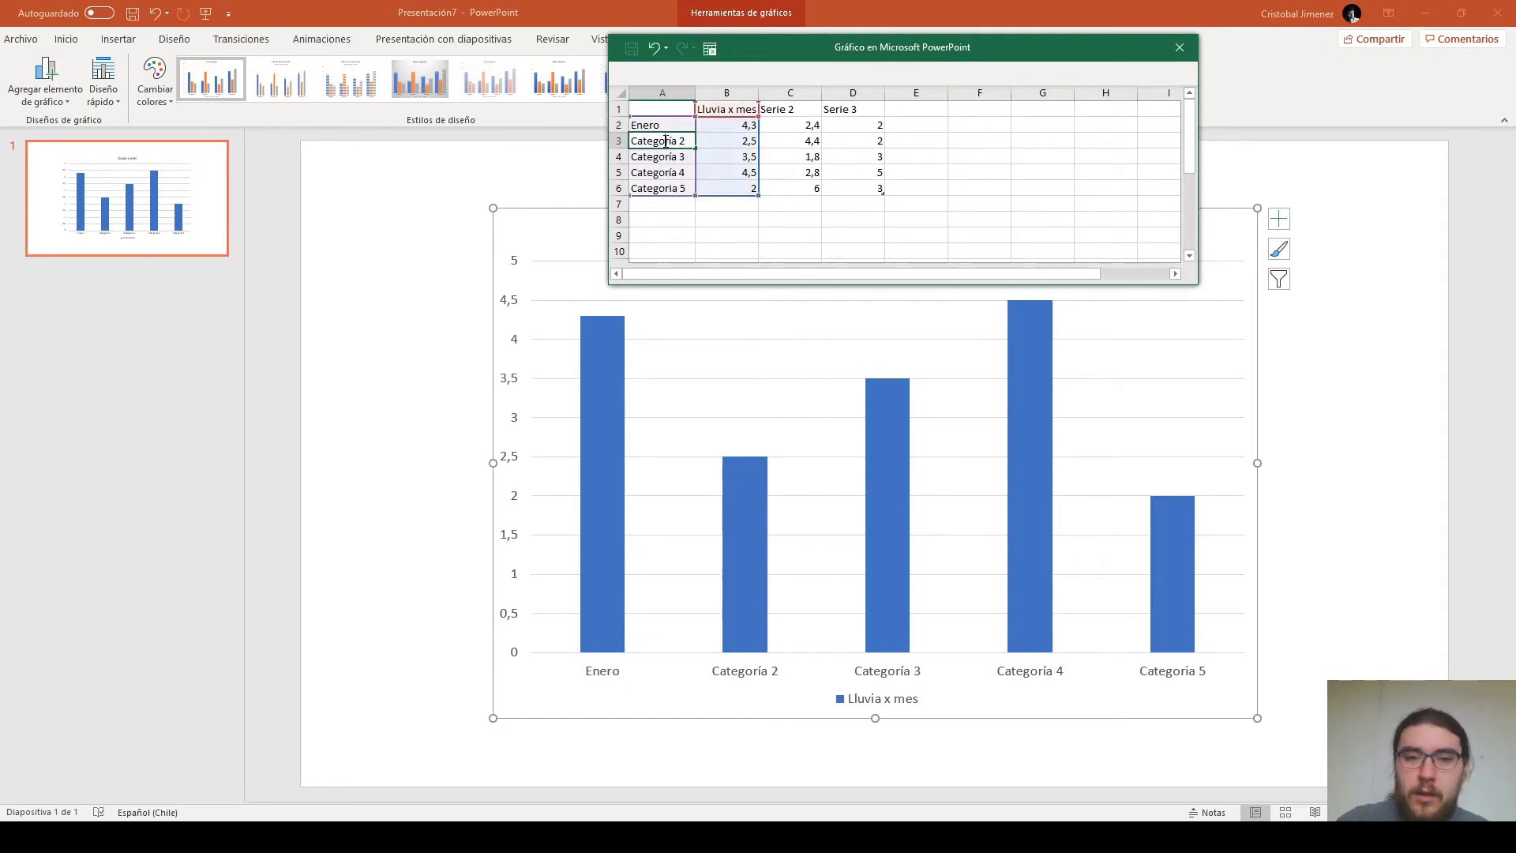
drag(686, 141, 541, 144)
text(Fe)
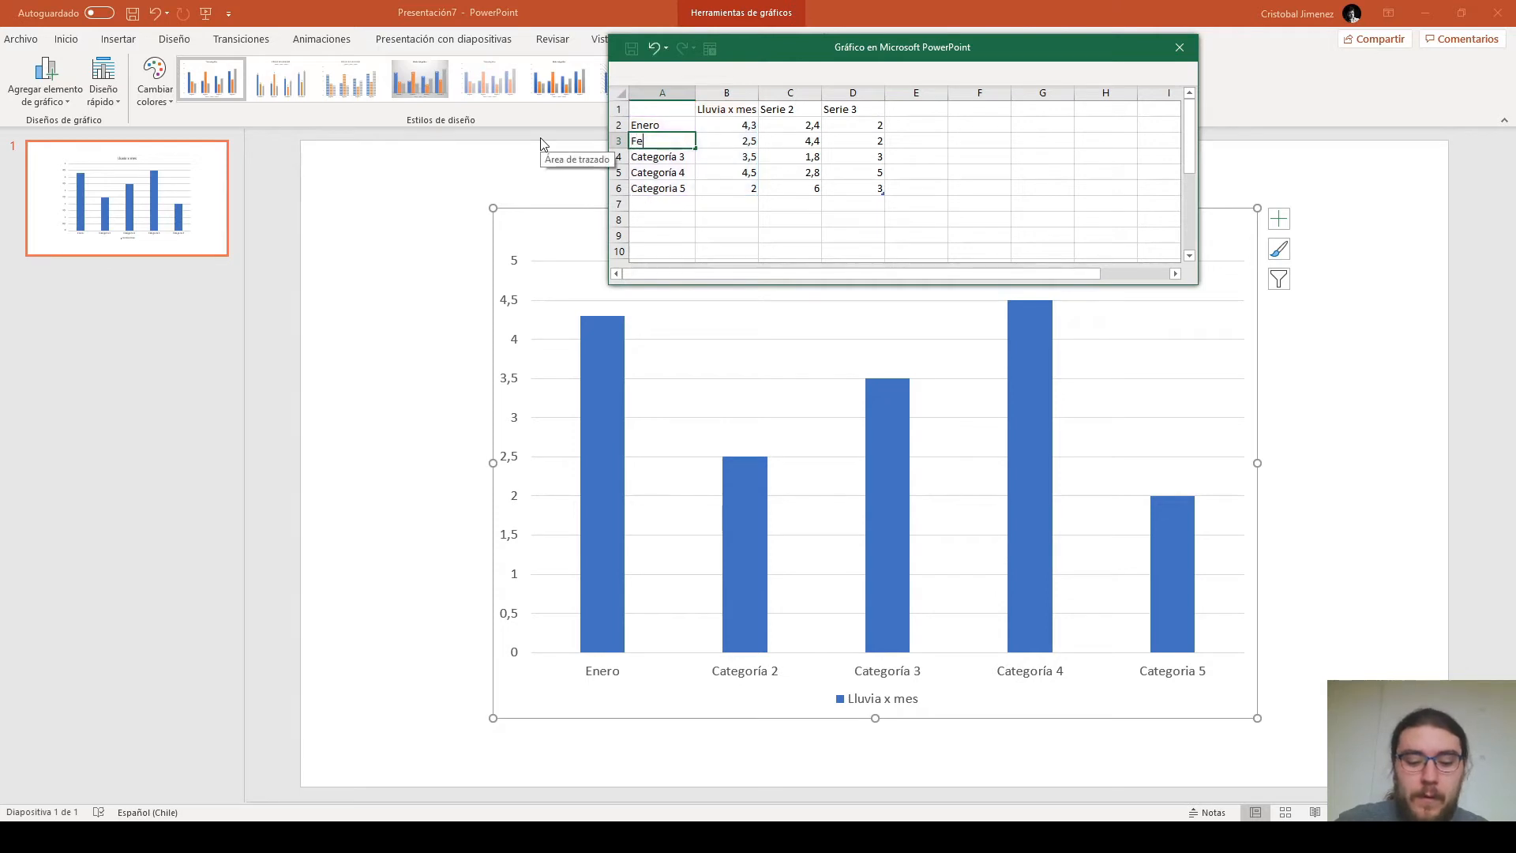
key(Down)
Step: Rename the remaining categories 3, 4 and 5 in the chart data as "Marzo", "Abril" and "Mayo"
key(Down)
key(Down)
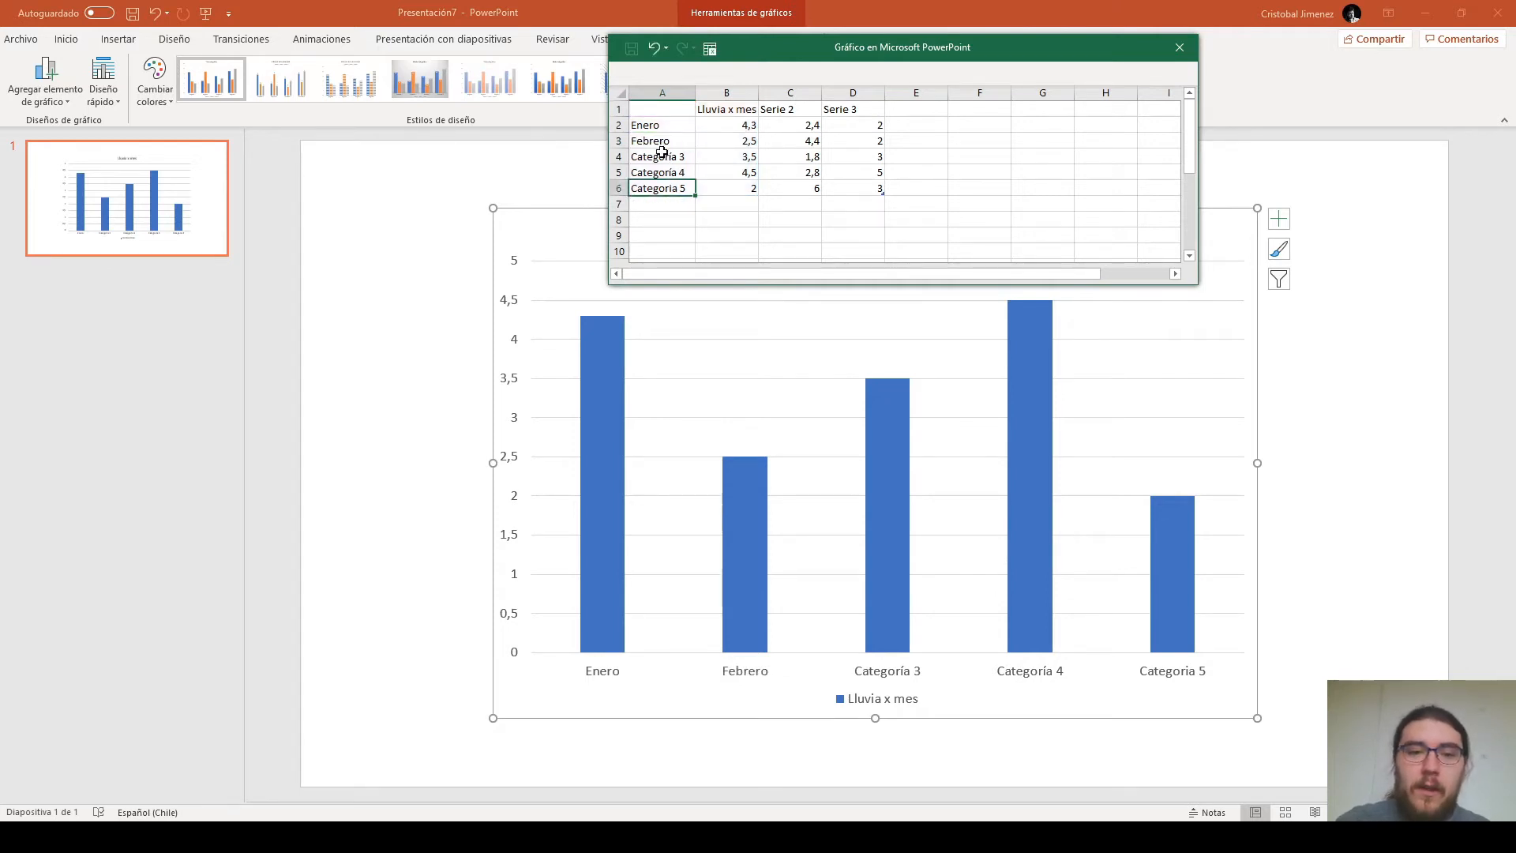
key(Up)
key(Up)
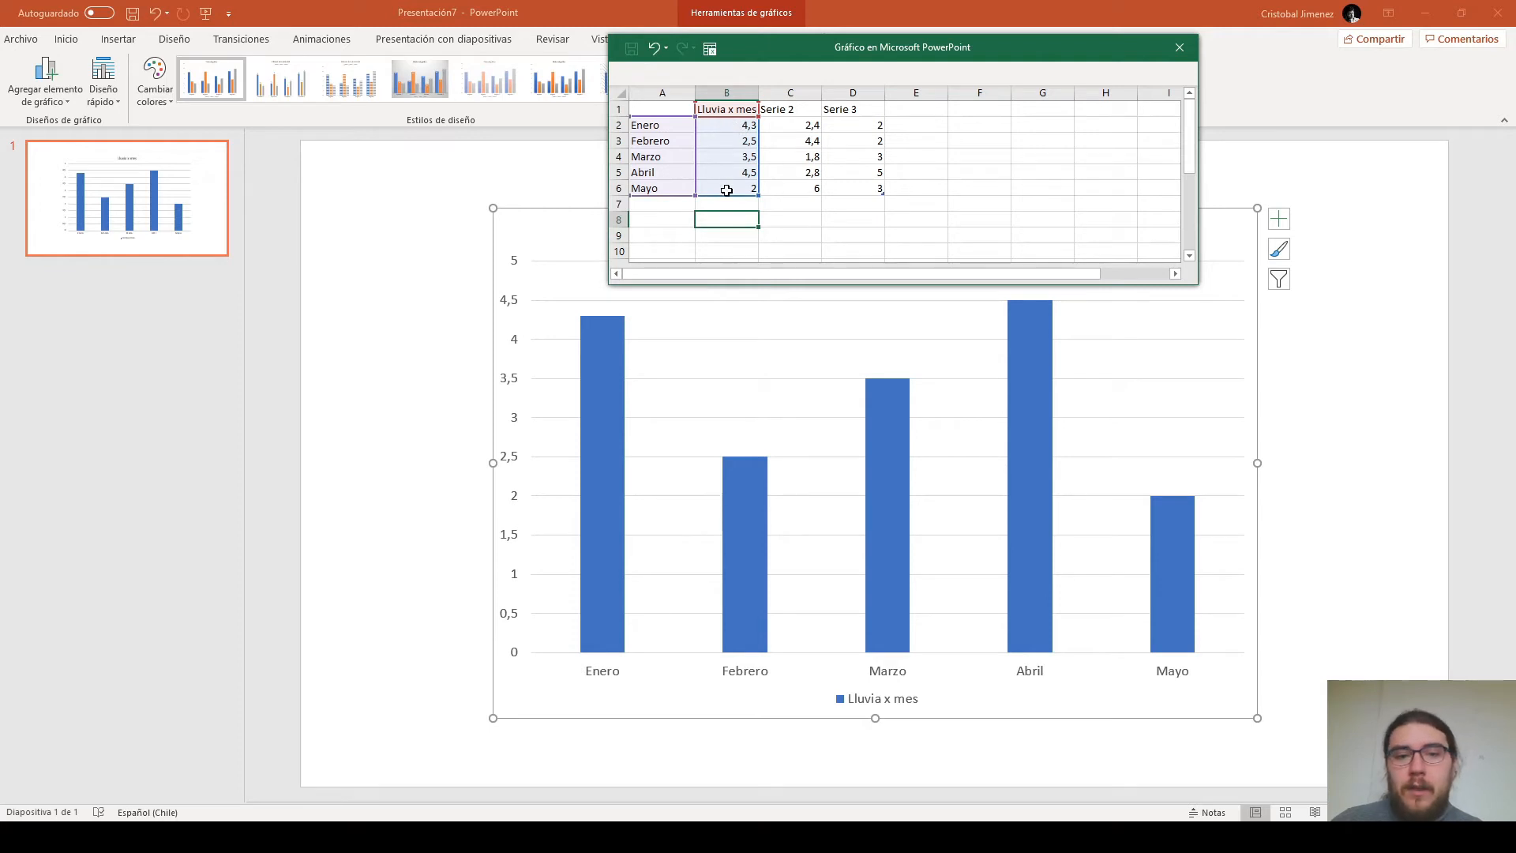
Step: Set the Mayo value in the "Lluvia x mes" column to 10
click(731, 188)
double_click(733, 187)
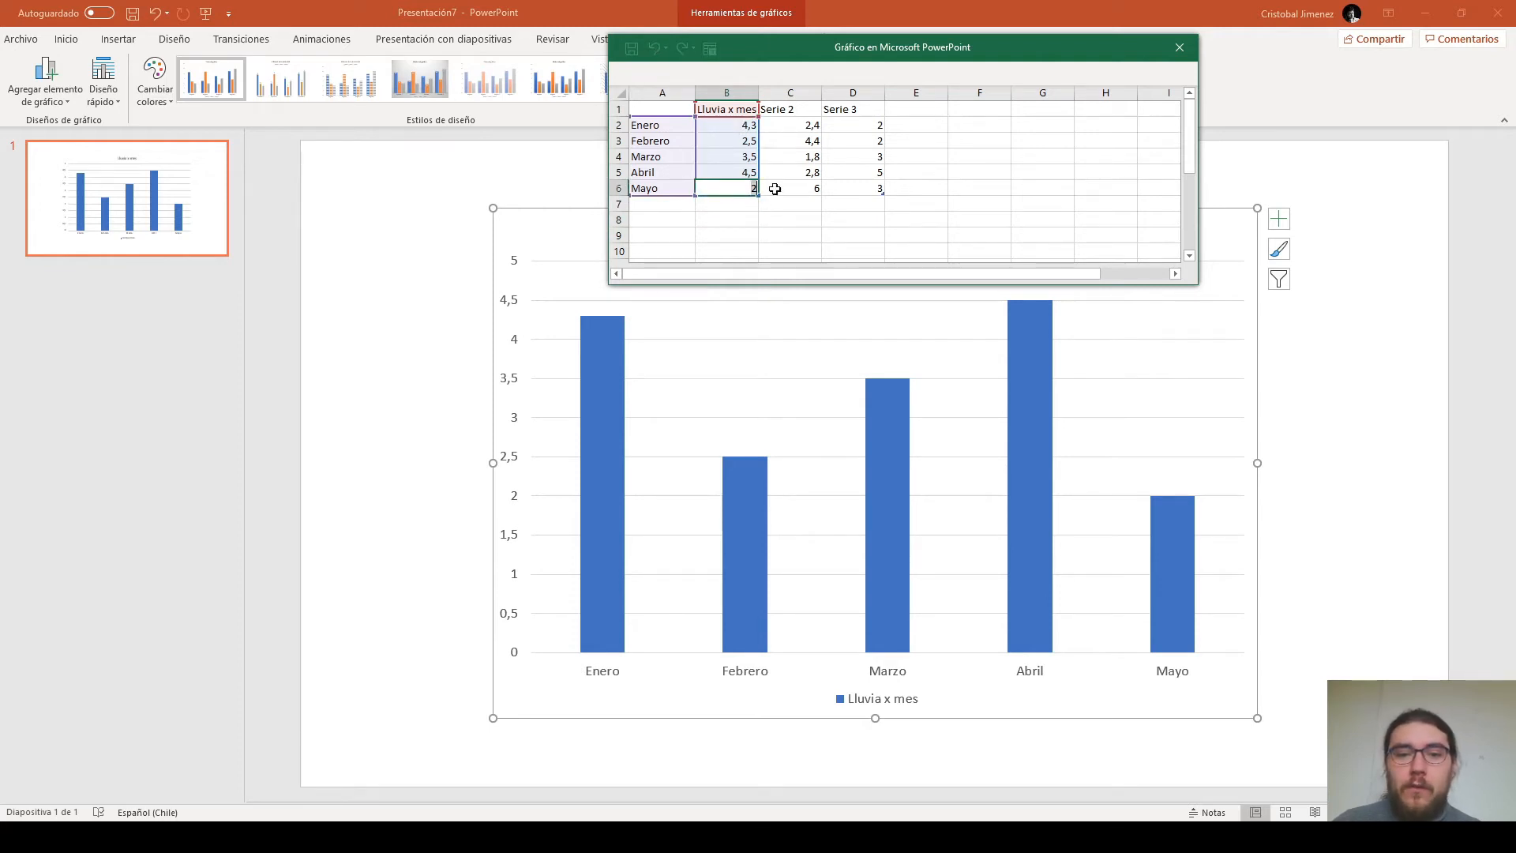
key(BackSpace)
text(10)
click(782, 227)
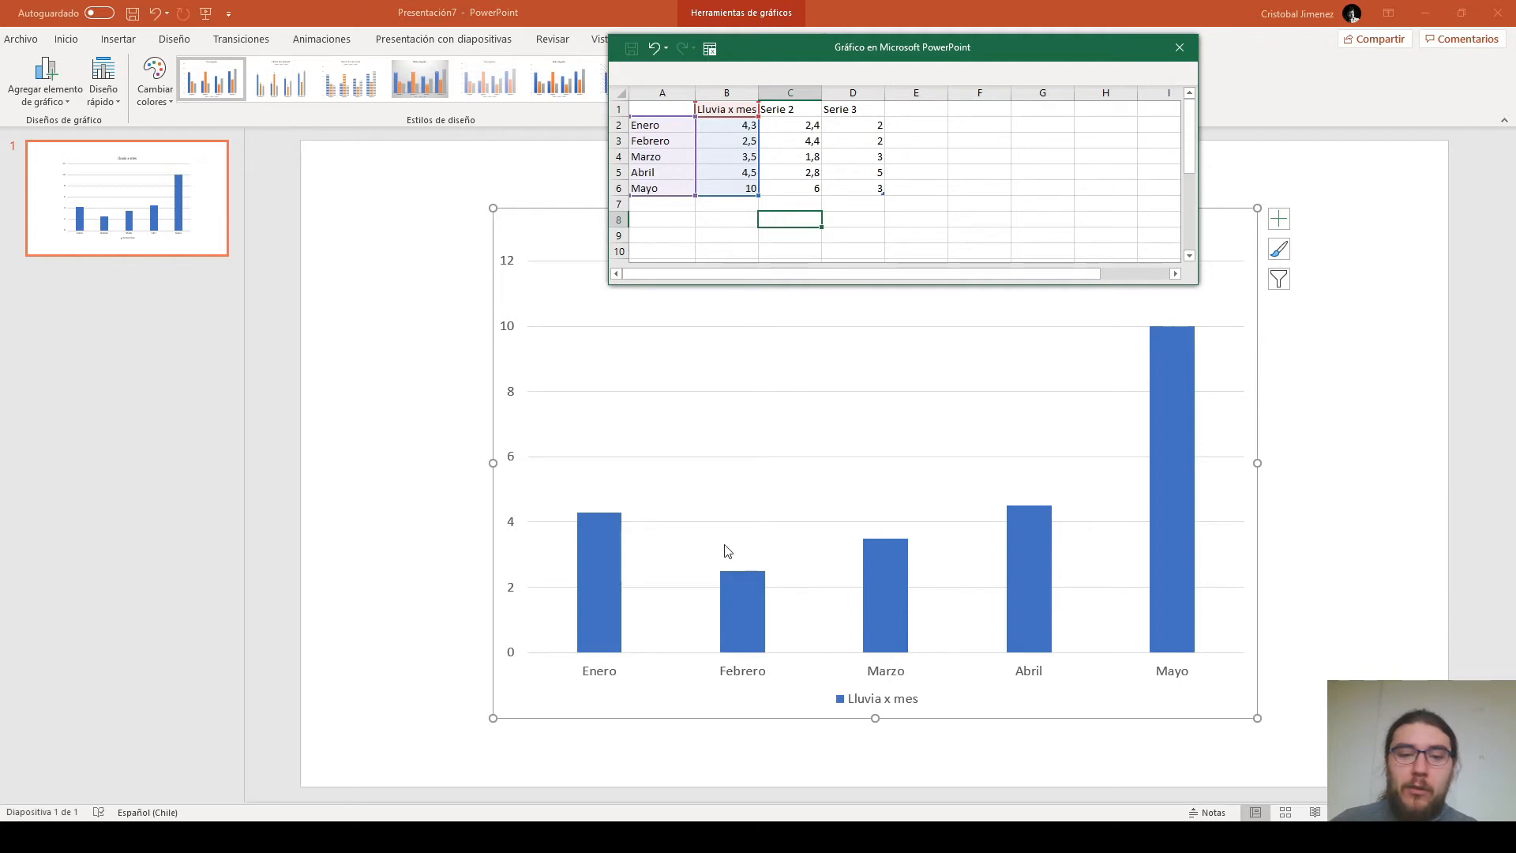
Step: Set the Enero value in the "Lluvia x mes" column to 4,5
double_click(741, 132)
double_click(742, 125)
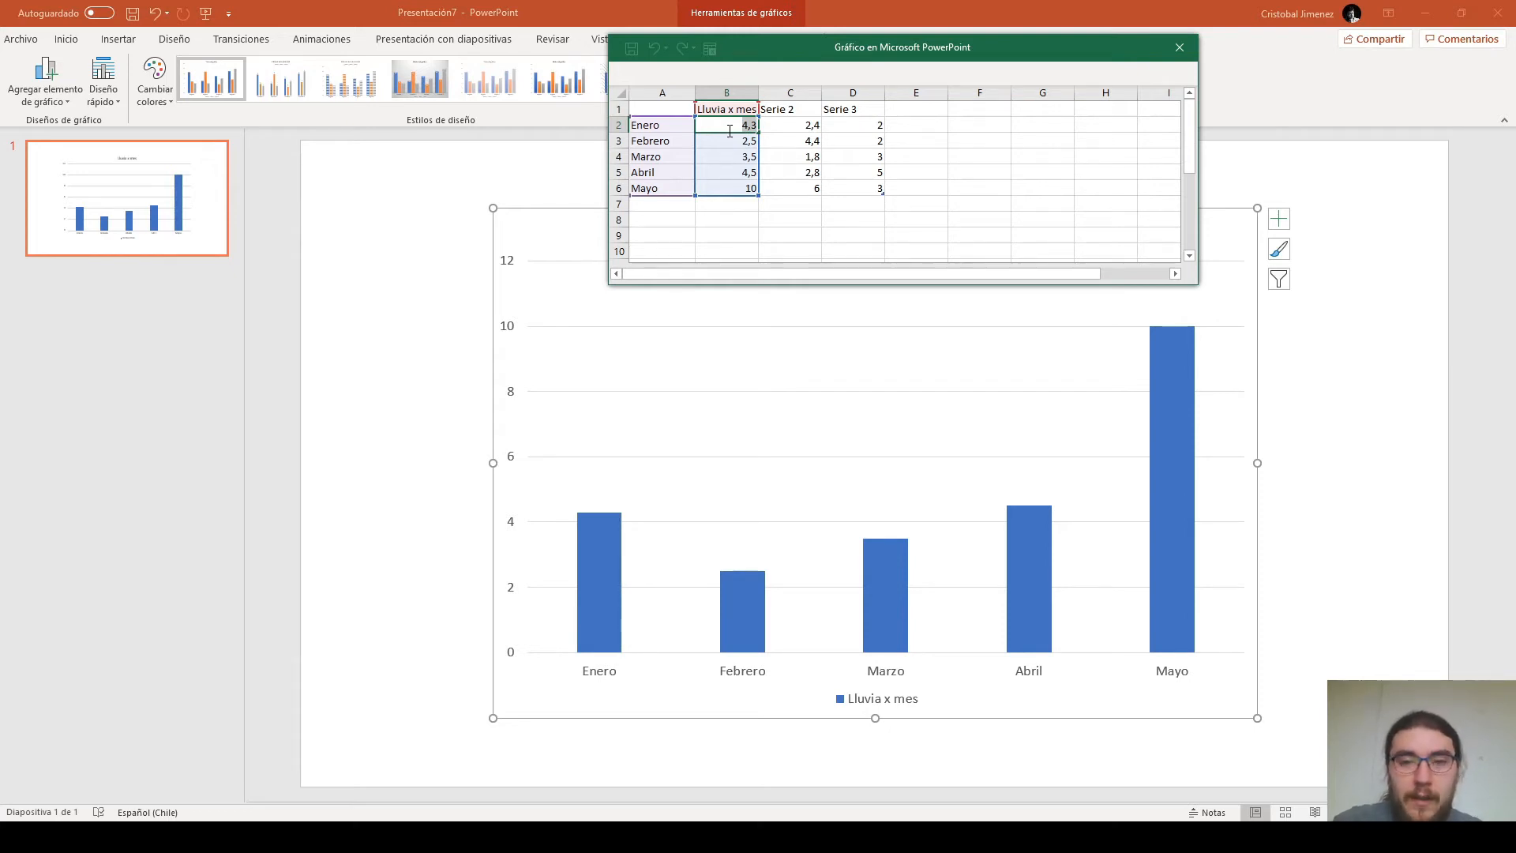
text(4,5)
click(786, 251)
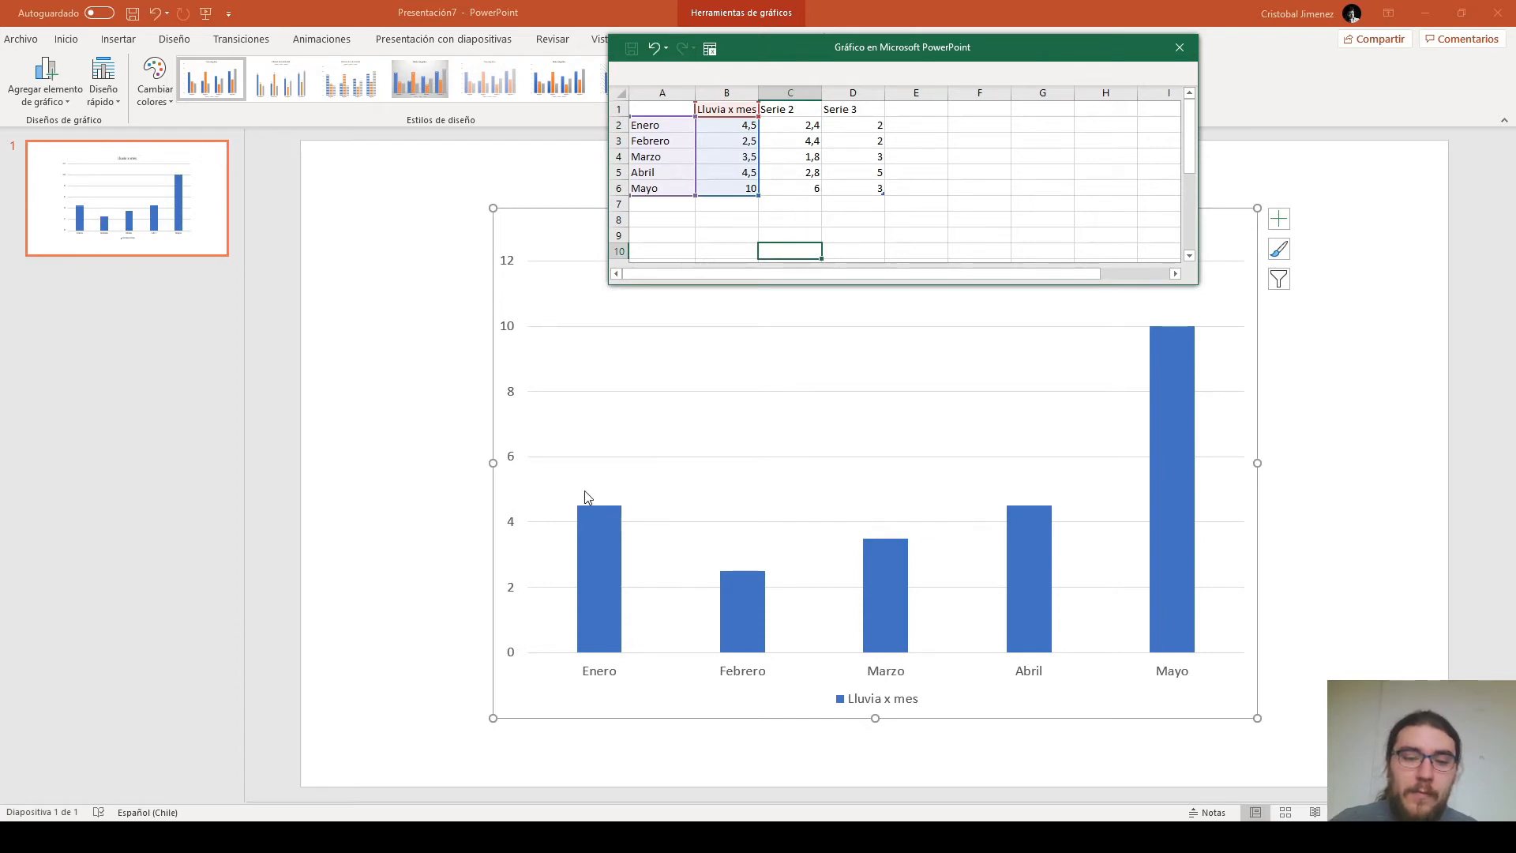
Step: Set the Enero value in the "Lluvia x mes" column to 5 and close the chart data sheet
double_click(741, 125)
drag(755, 125, 736, 127)
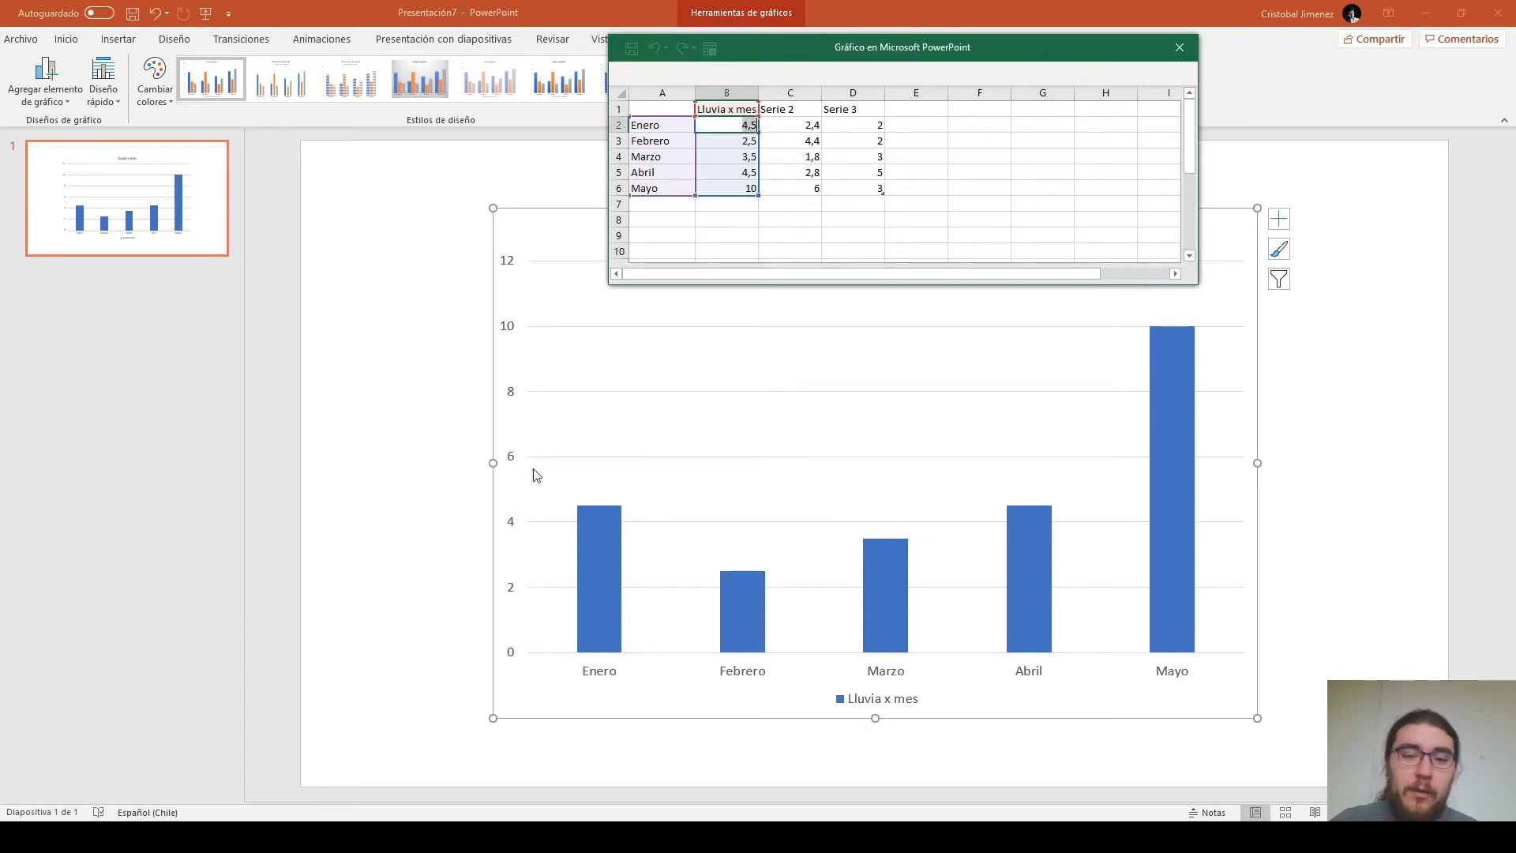
text(6)
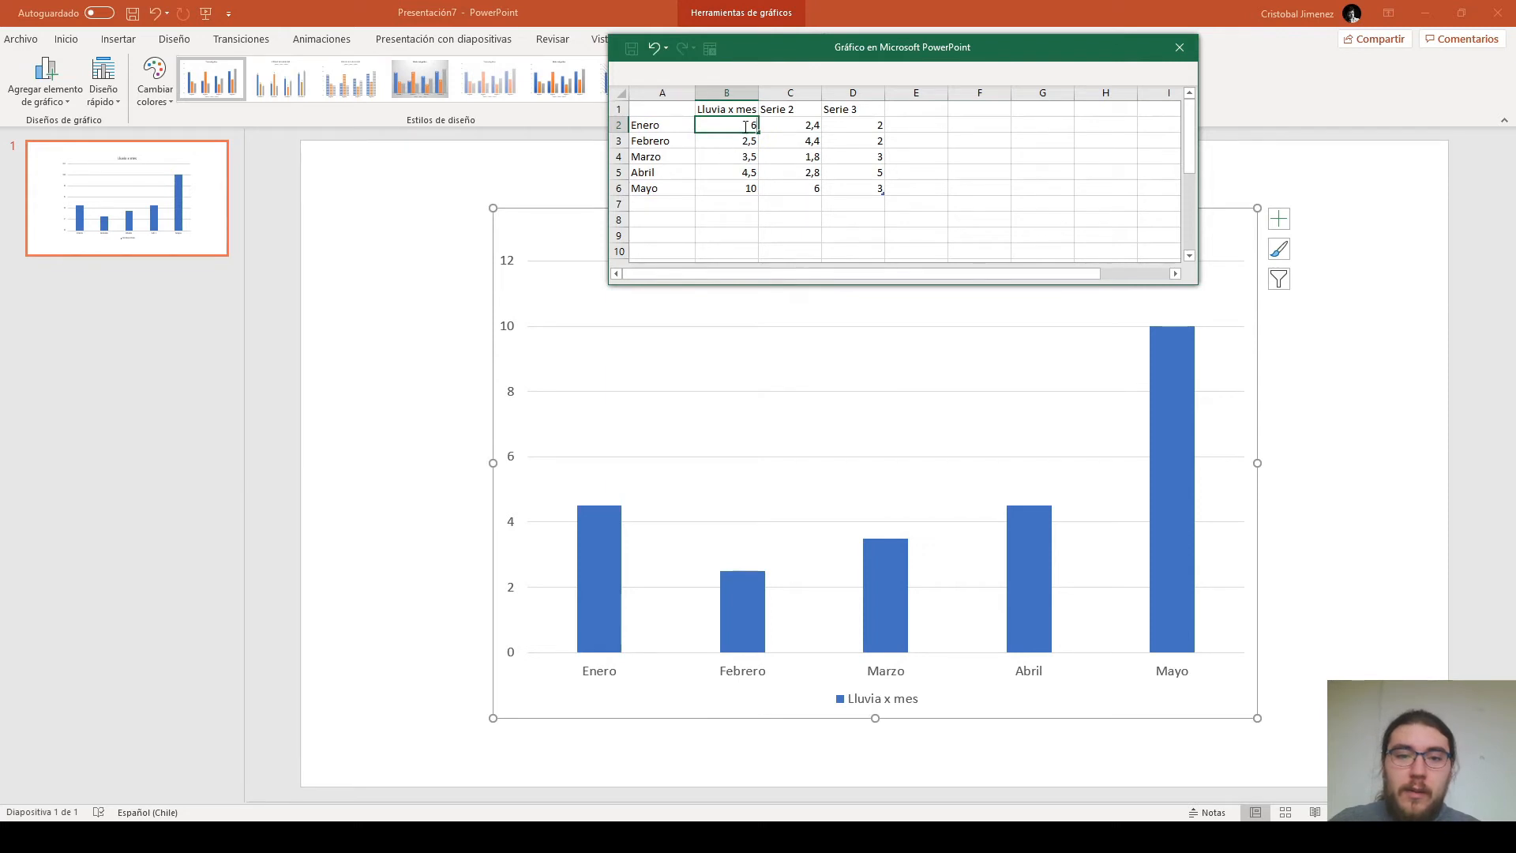
key(BackSpace)
text(5)
click(799, 234)
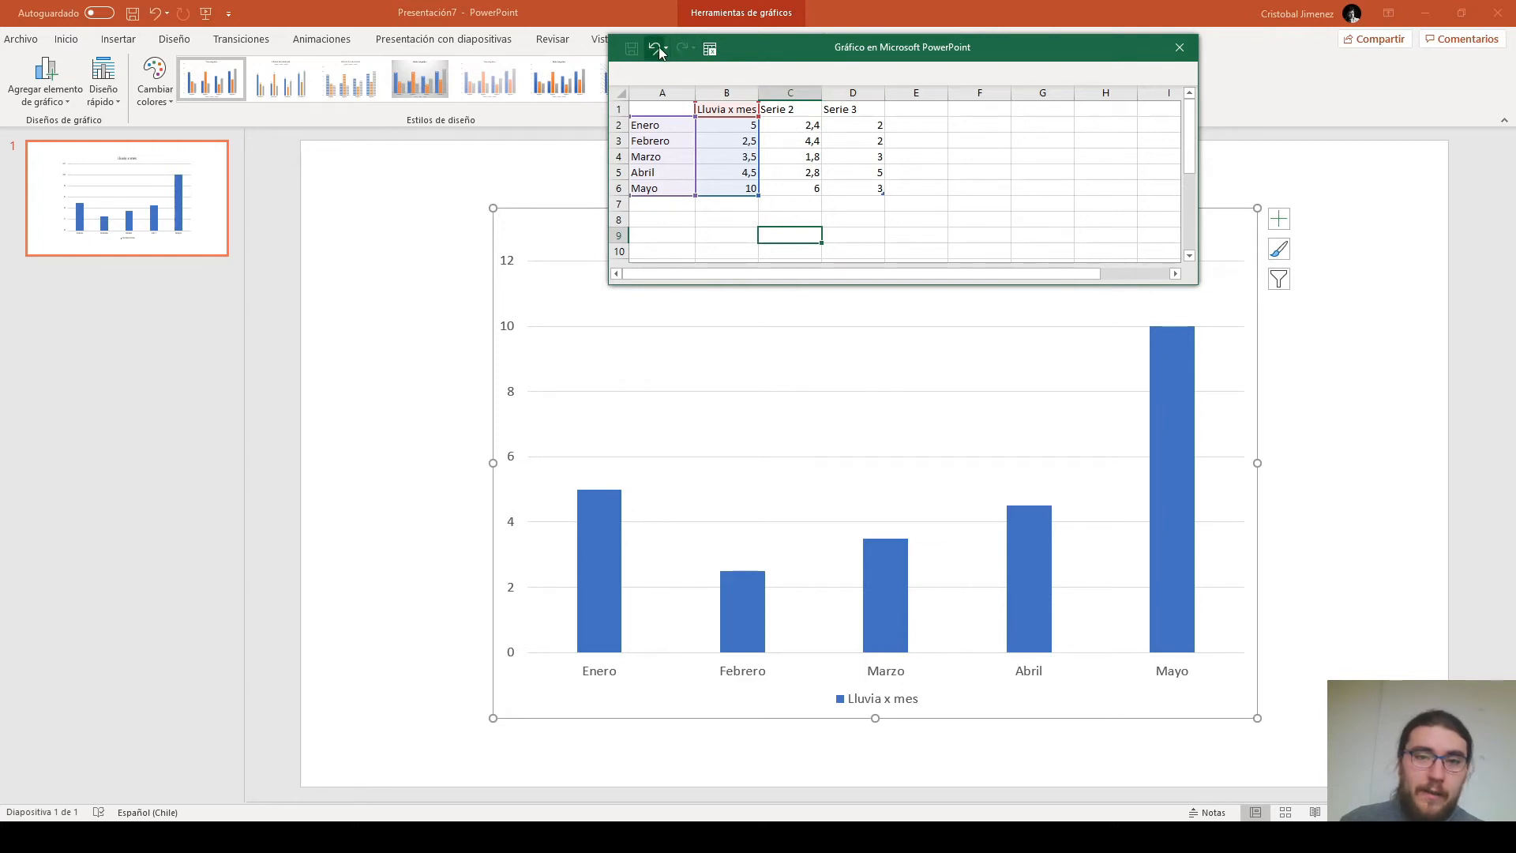
click(1186, 50)
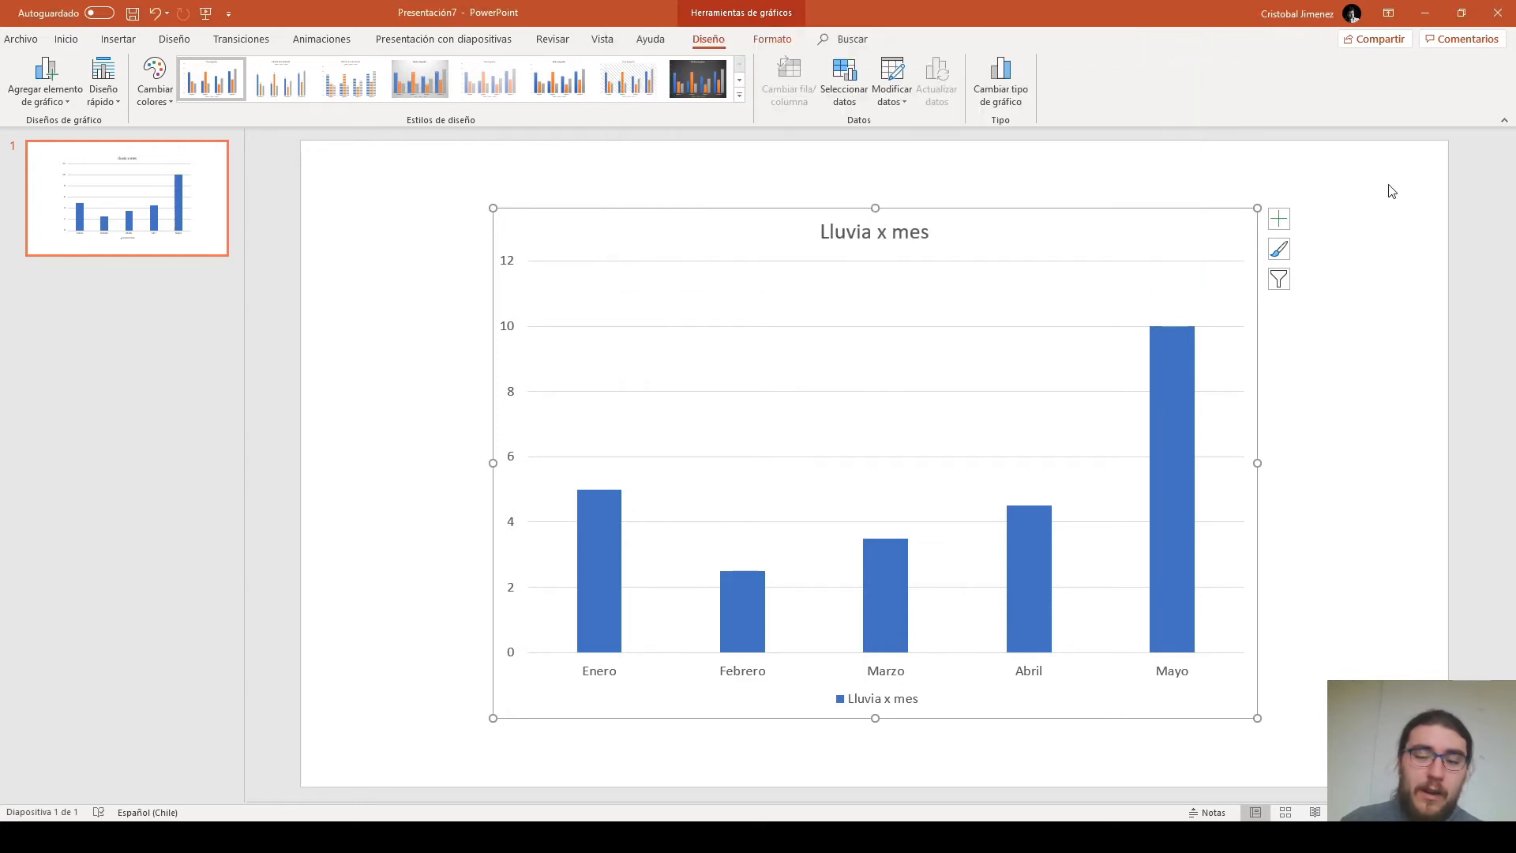
Step: Replace the chart title text with "Lluvia"
click(1355, 188)
double_click(872, 230)
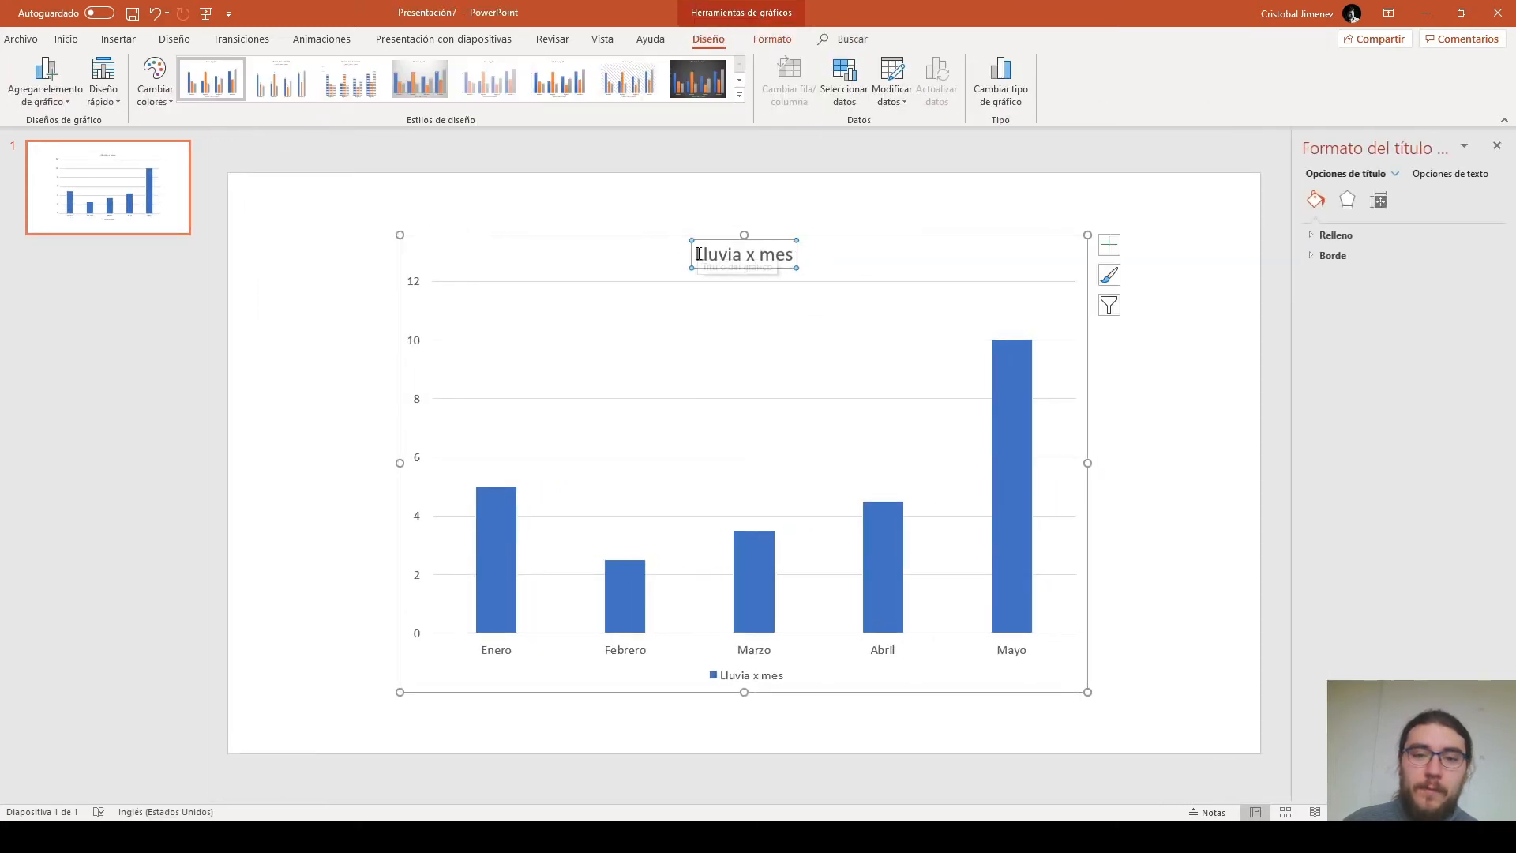
drag(695, 254, 792, 256)
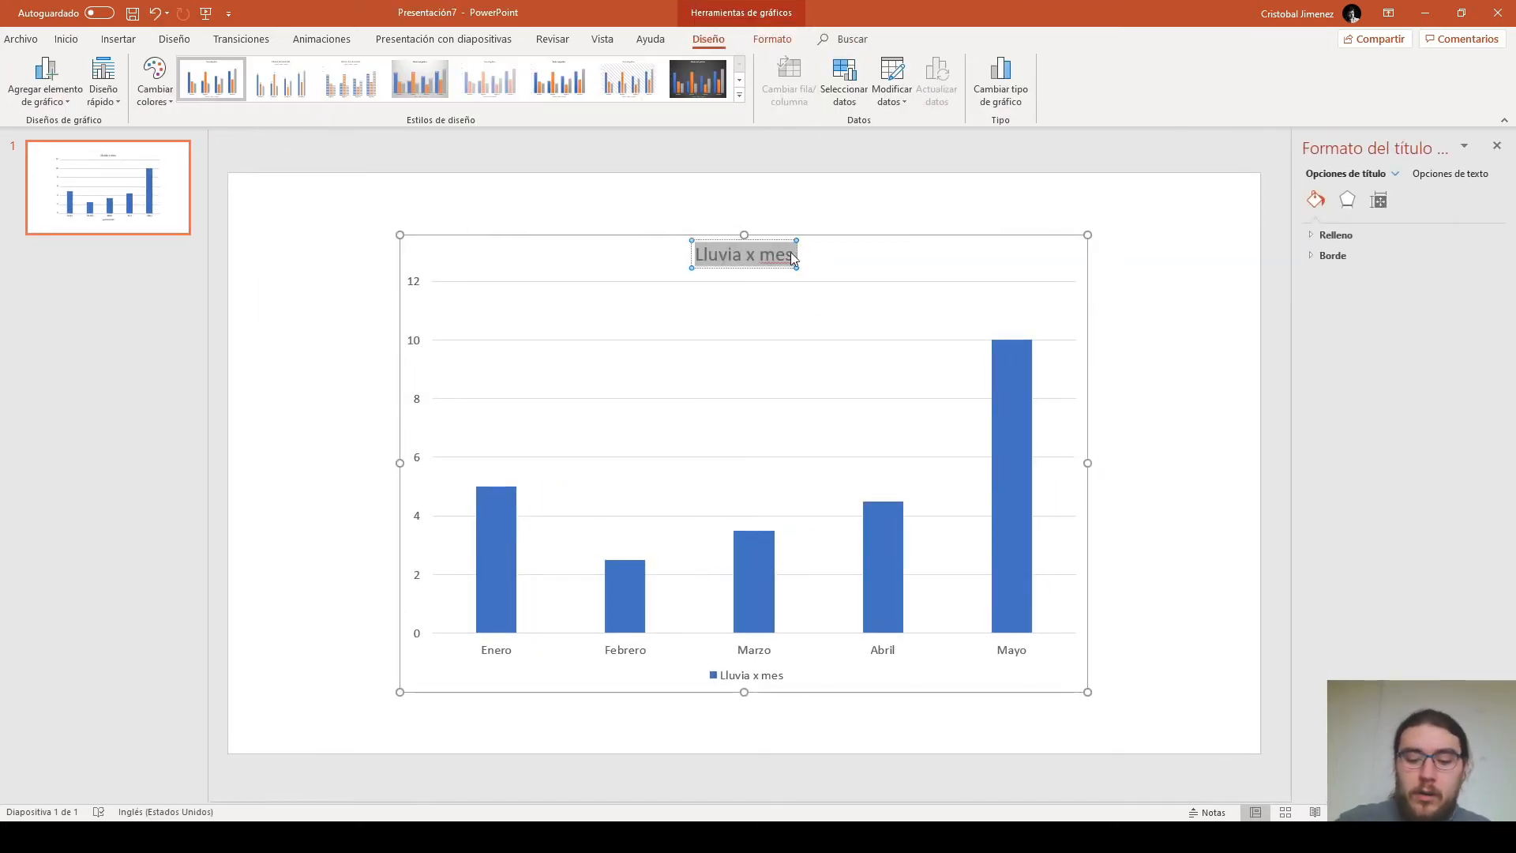
text(Lluvia)
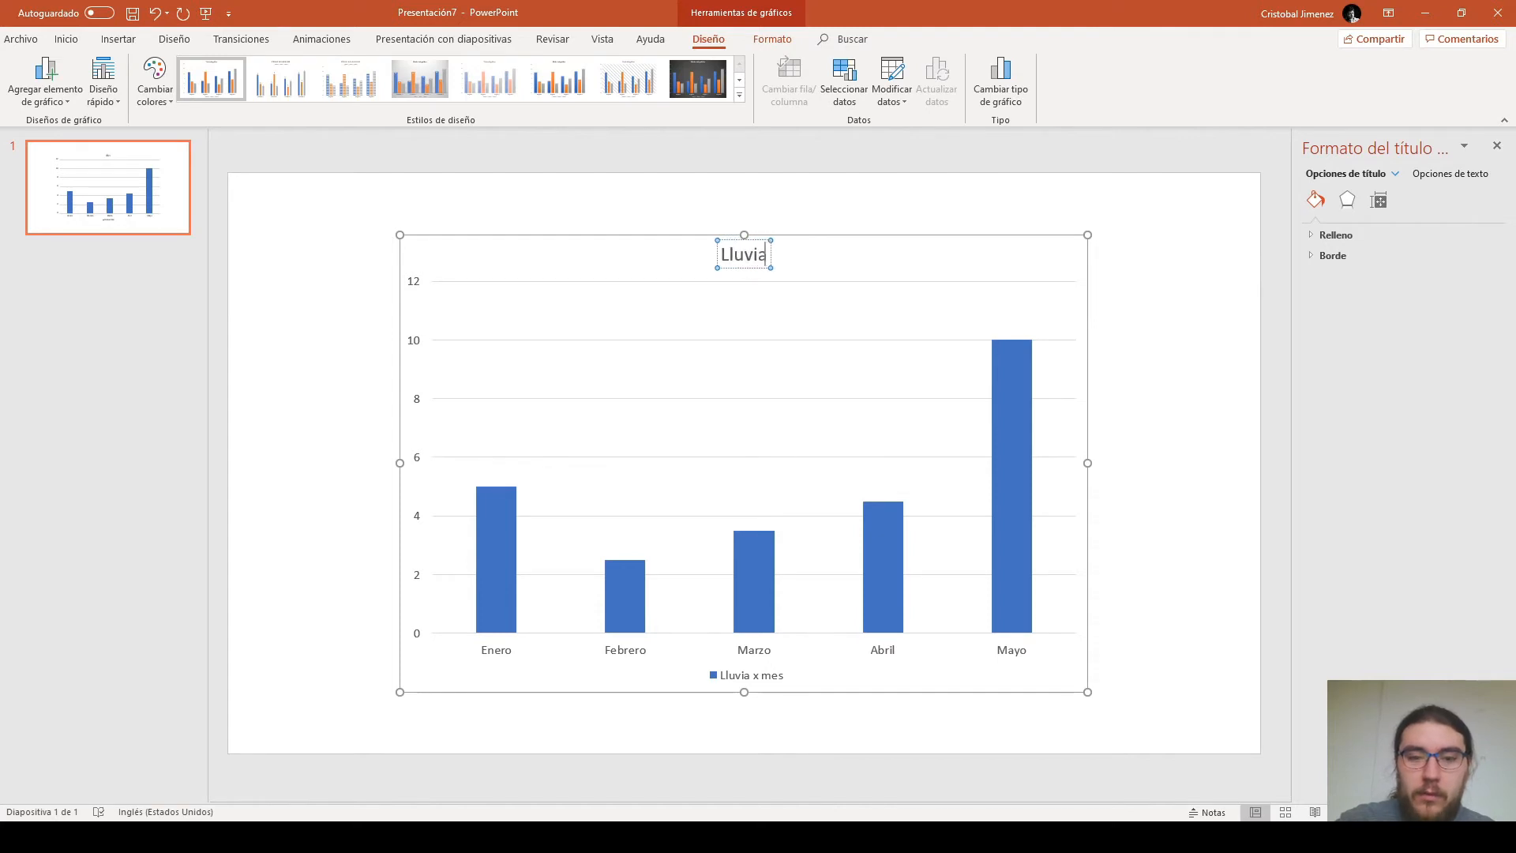